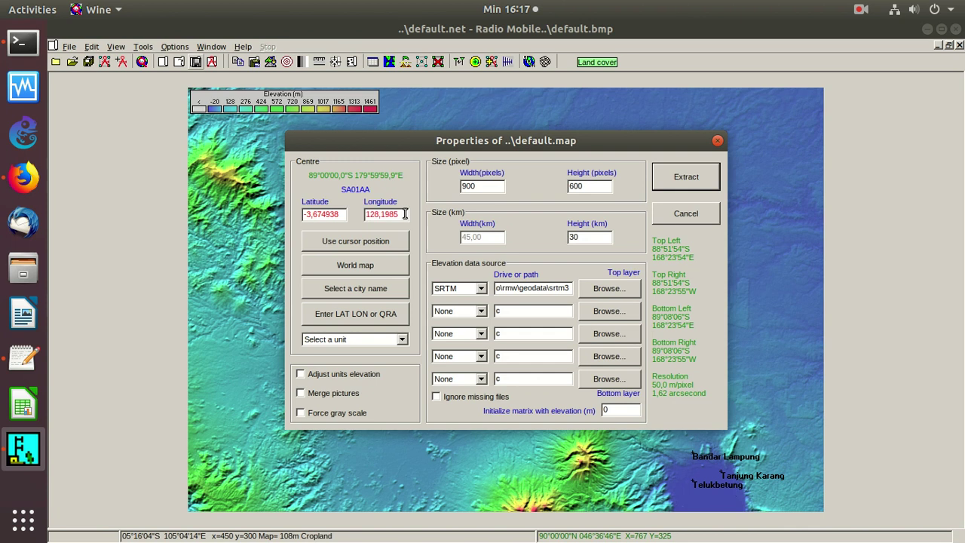
Step: Correct the decimal separators so the map centre is latitude -3.674938 and longitude 128.1985, and extract the elevation map
key(BackSpace)
text(.)
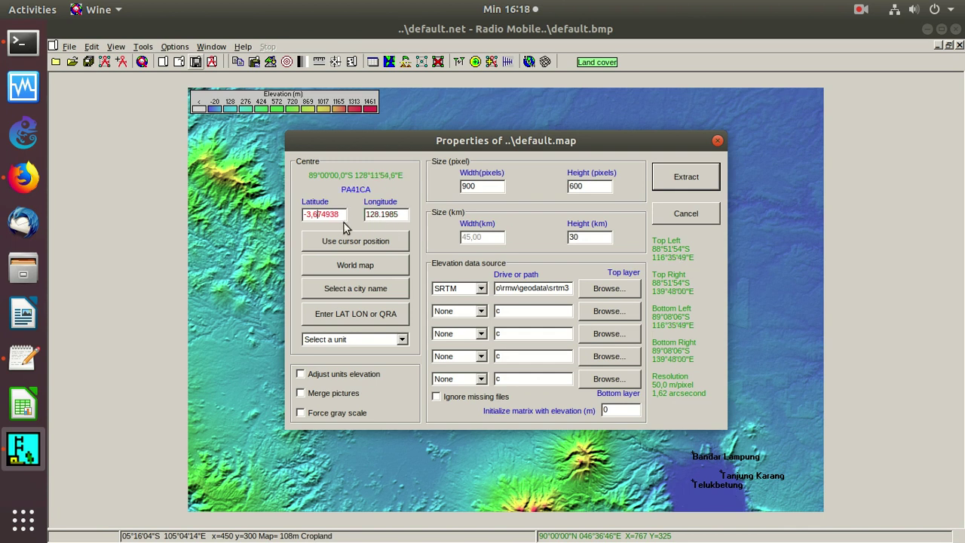
key(BackSpace)
text(.)
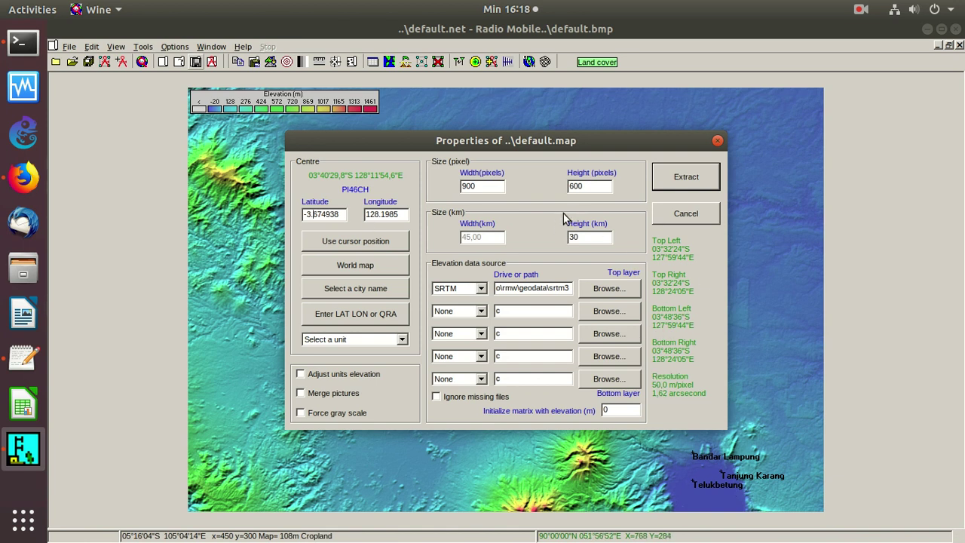
click(690, 180)
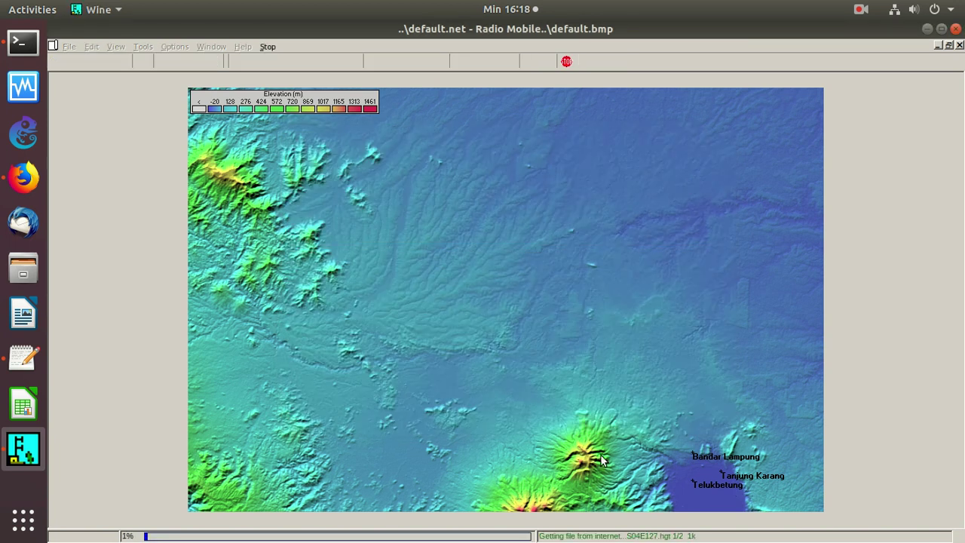
click(860, 9)
click(857, 71)
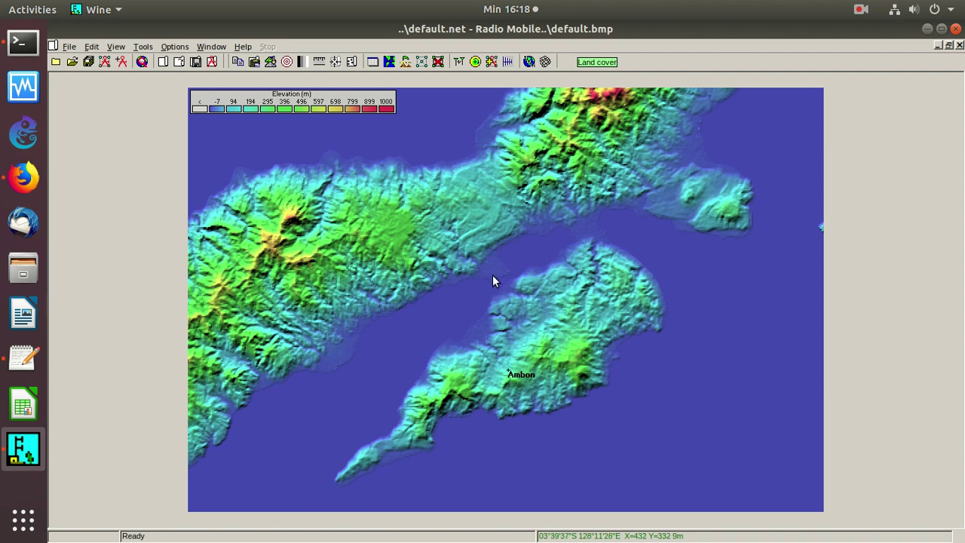
Step: In the networks properties, make the second, third and fourth units members of the first WiFi 2.4GHz net
click(67, 48)
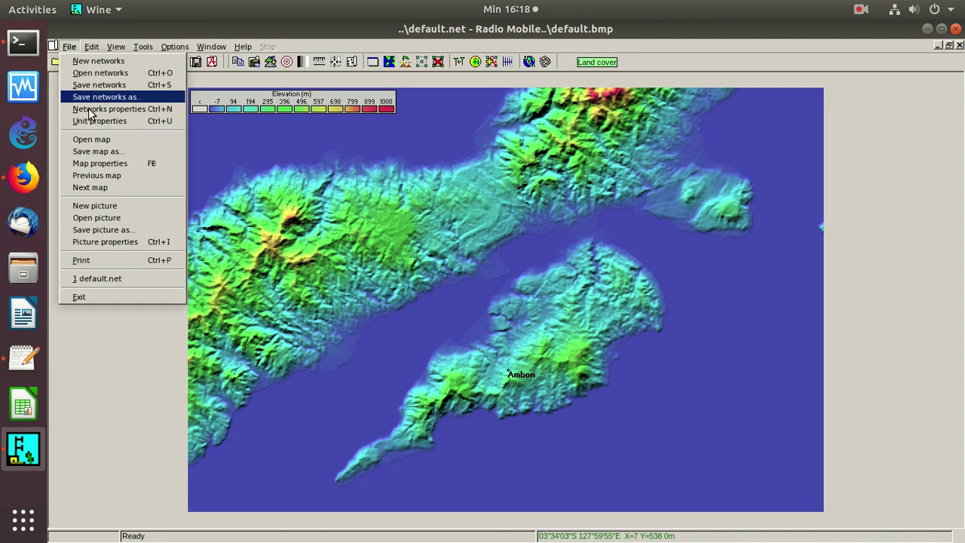
click(91, 110)
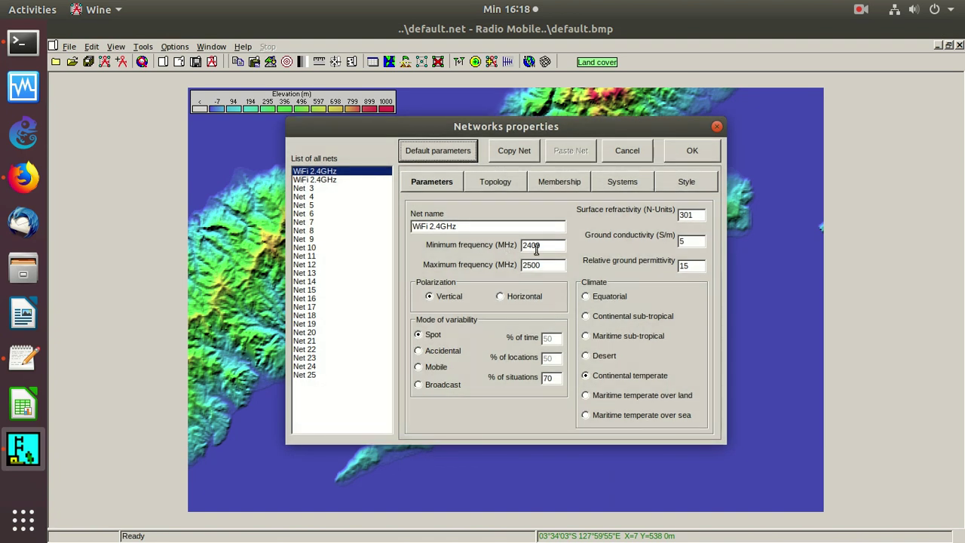
click(497, 190)
click(557, 186)
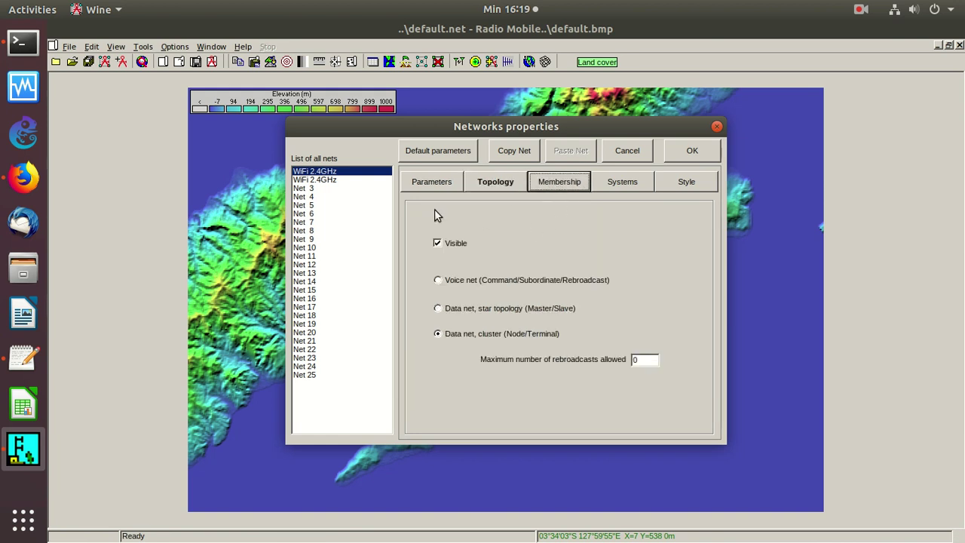
click(417, 234)
click(417, 245)
click(417, 255)
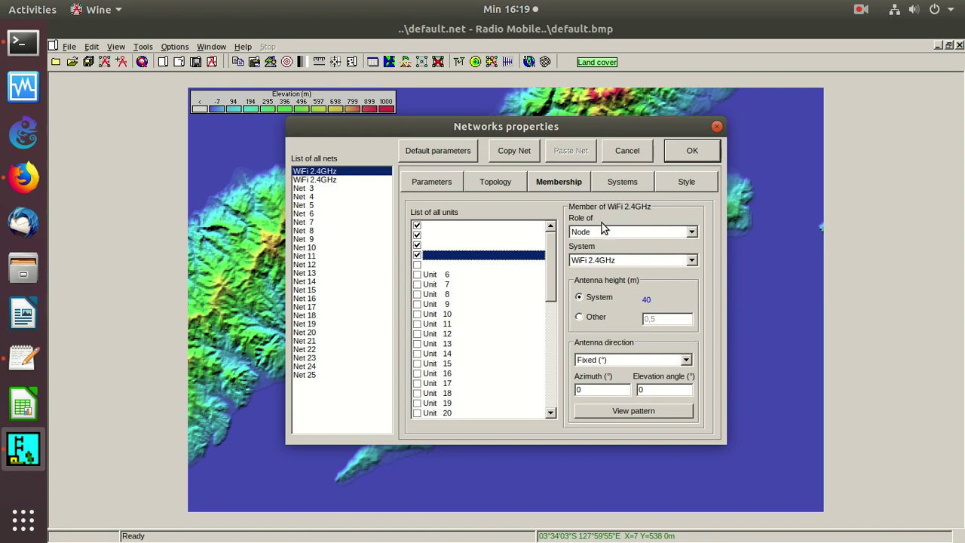
click(693, 232)
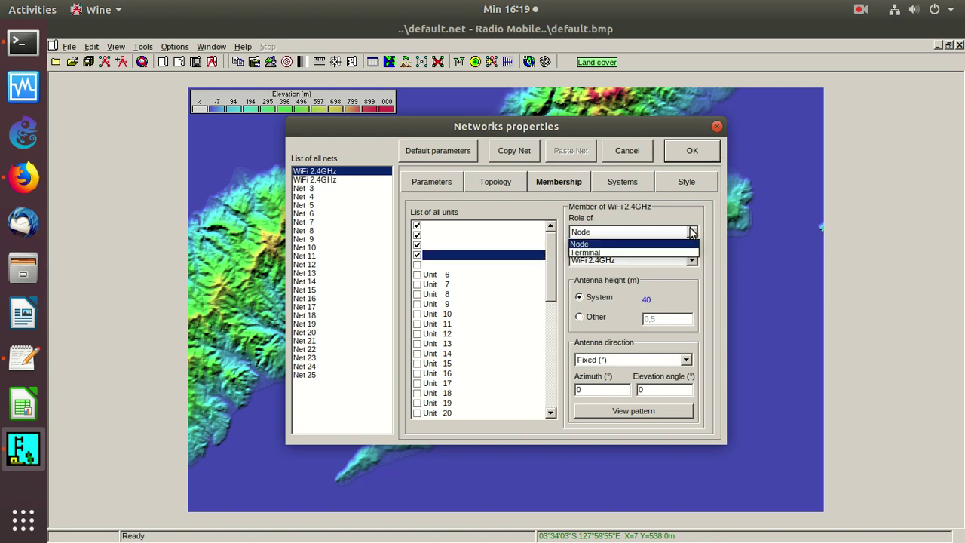
Step: Set the transmit power of the first WiFi 2.4GHz system to 0.1 W
click(610, 185)
click(540, 261)
text(0,1)
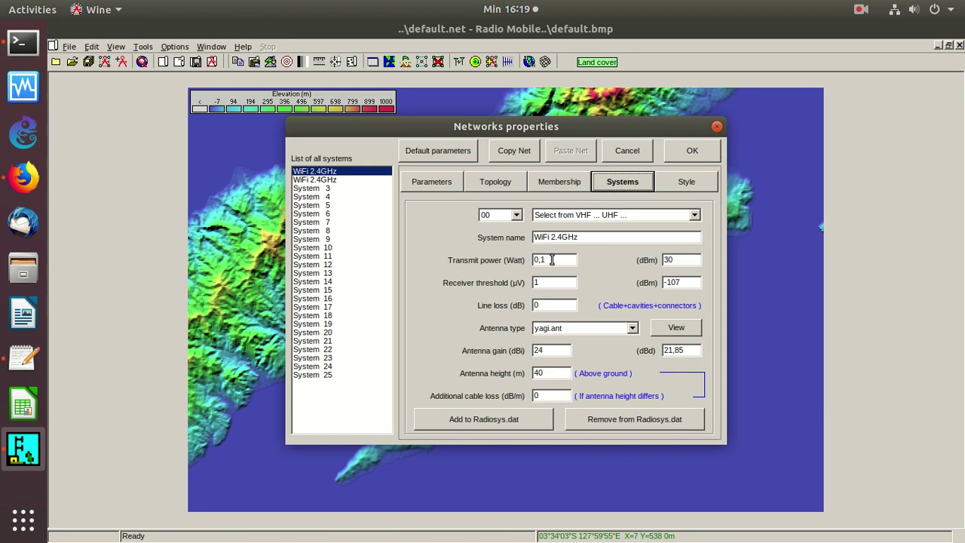
drag(552, 260, 501, 240)
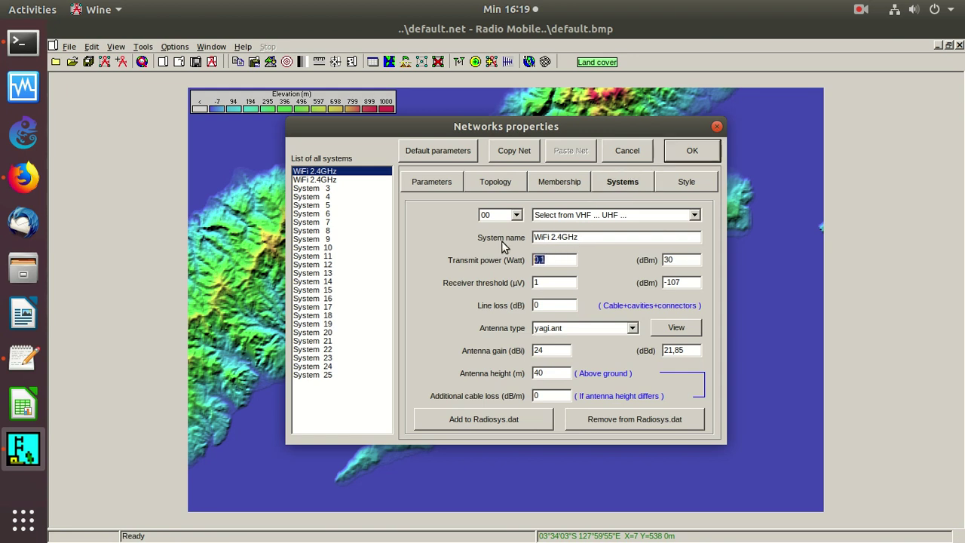
text(0.01)
key(BackSpace)
key(BackSpace)
text(1)
Step: Set the antenna gain of the first WiFi 2.4GHz system to 24 dBi
click(549, 351)
key(BackSpace)
key(BackSpace)
text(24)
Step: Remove the WiFi 2.4GHz system from Radiosys.dat, add it again, and accept the networks properties
click(612, 421)
click(487, 423)
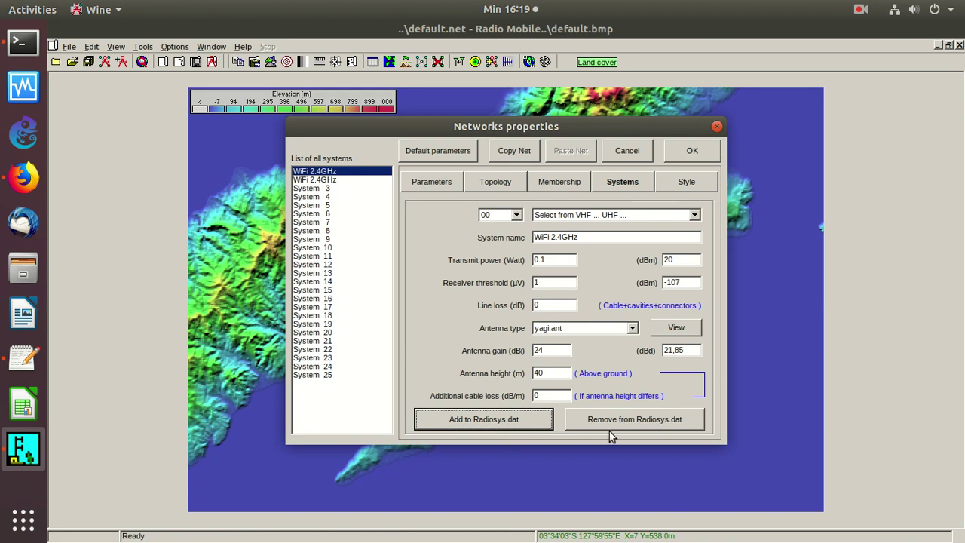
click(631, 422)
click(527, 422)
click(693, 151)
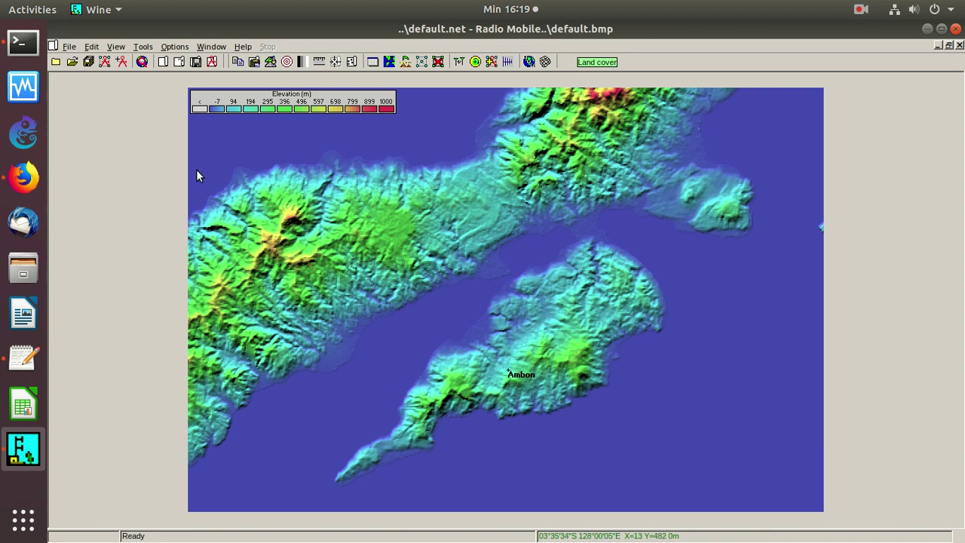
Step: Copy the SMA YPKPM latitude -3.700870 from the text editor document into the first unit's coordinates in Radio Mobile
click(68, 47)
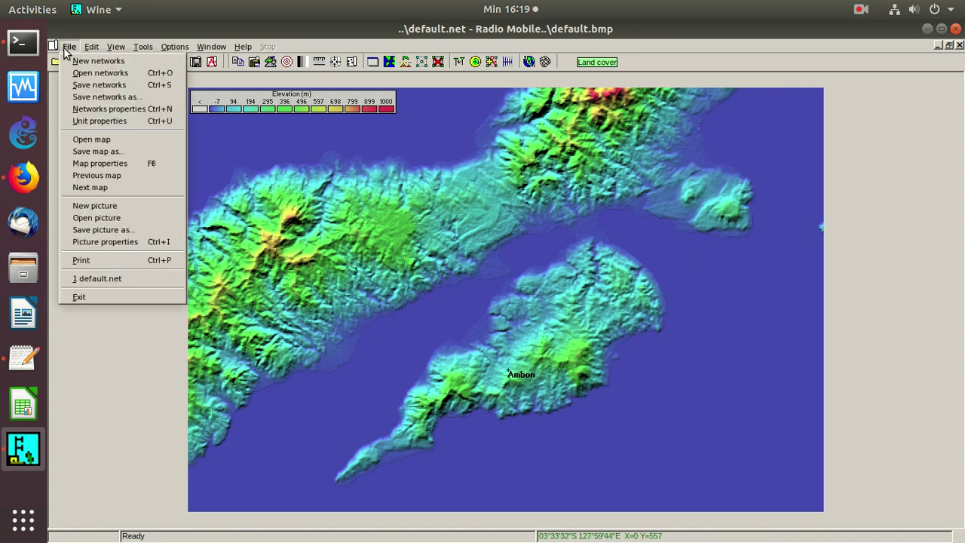
click(96, 121)
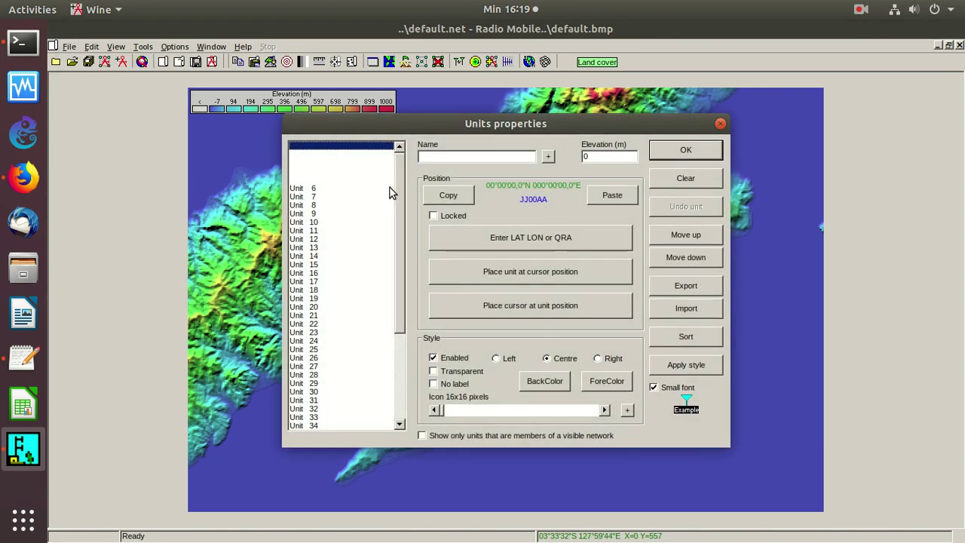
click(24, 360)
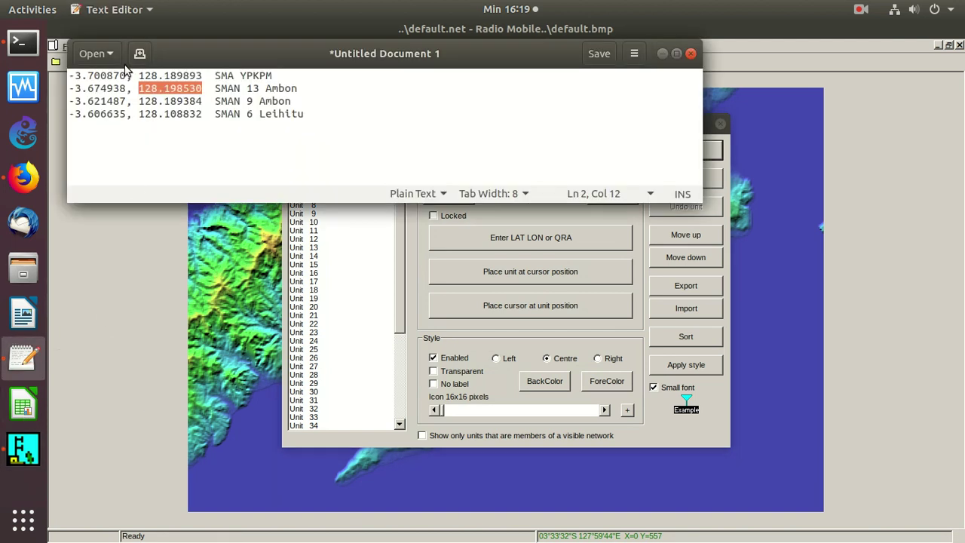
drag(126, 76, 68, 75)
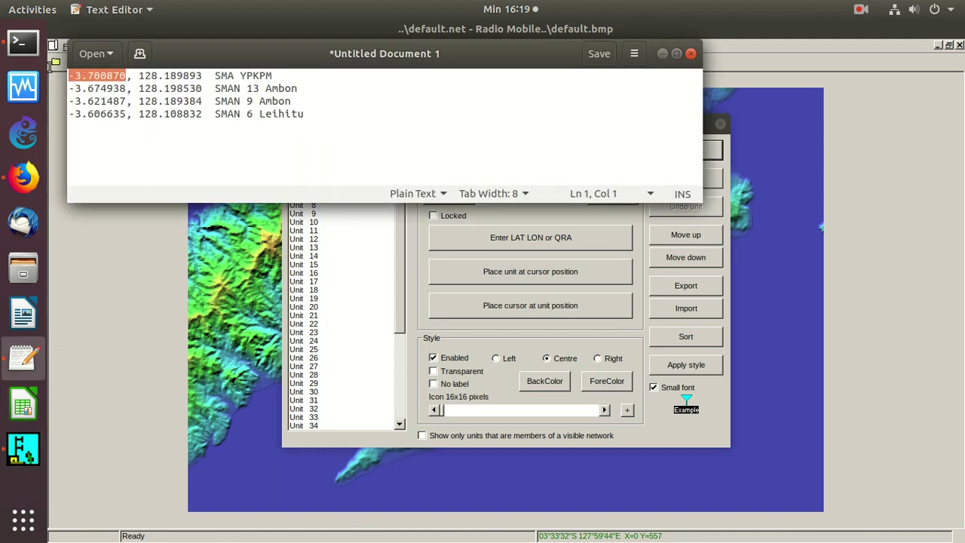
right_click(92, 79)
click(121, 135)
click(523, 217)
click(519, 237)
click(443, 293)
key(ctrl+v)
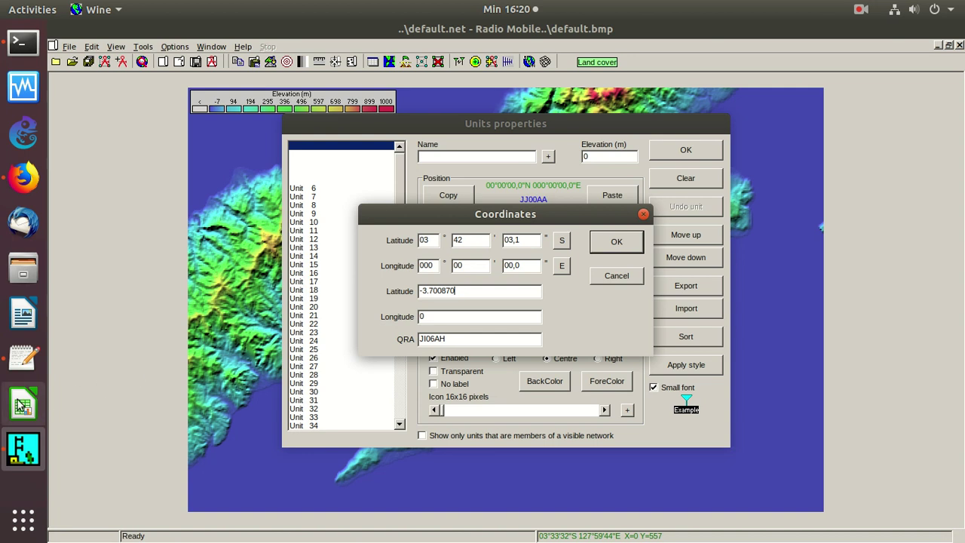
Step: Copy the longitude 128.189893 from the text editor document into the first unit's coordinates and accept the position
click(22, 358)
drag(202, 75, 138, 75)
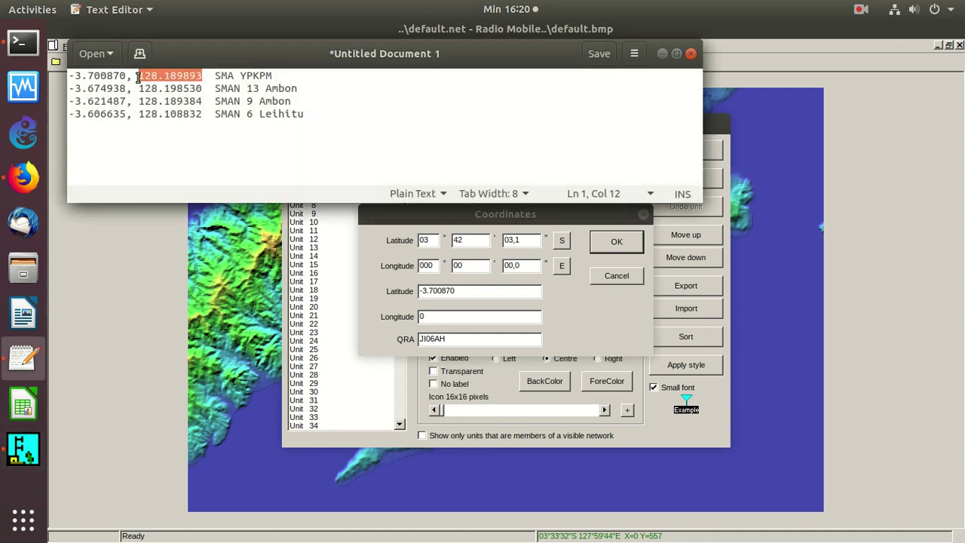
right_click(158, 75)
click(187, 131)
double_click(487, 317)
key(ctrl+v)
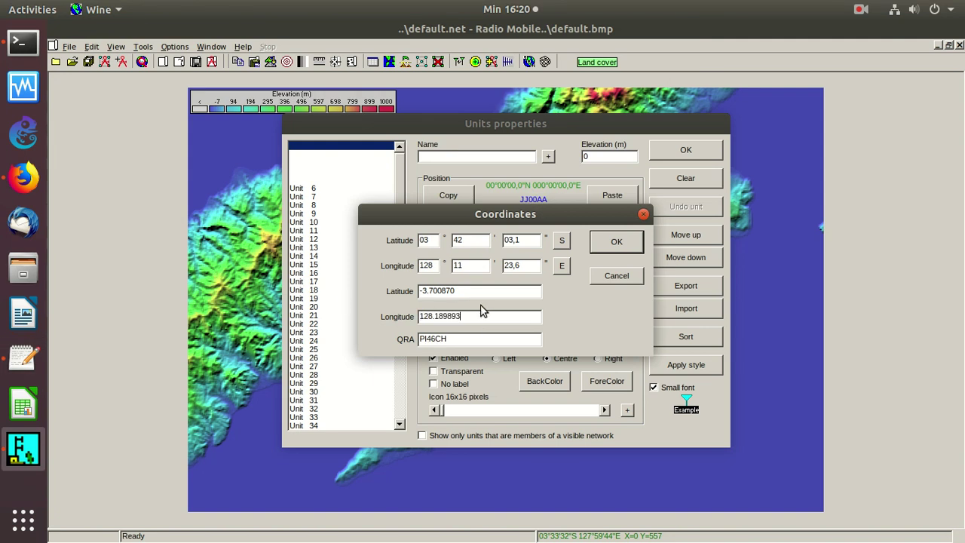
click(617, 245)
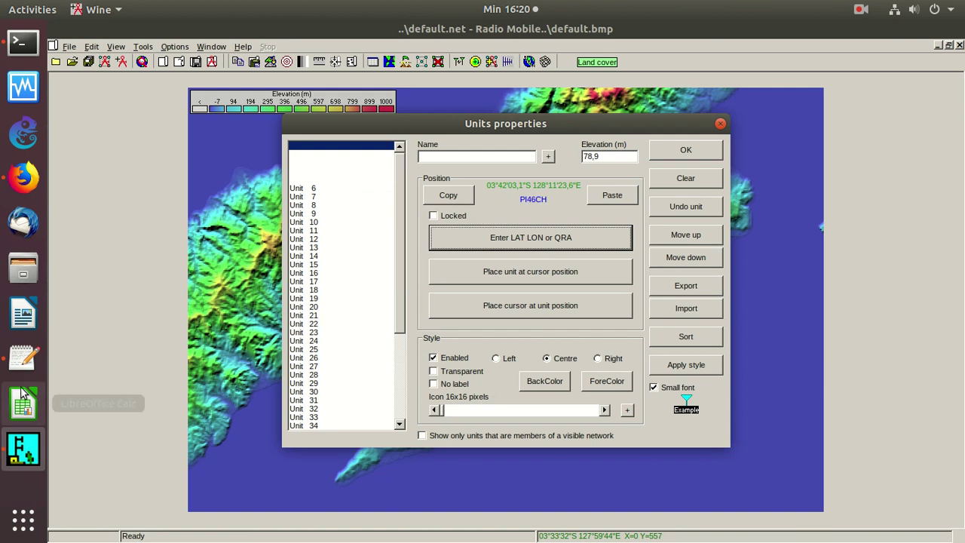
Step: Name the first unit SMA YPKPM, using the text copied from the text editor document, and accept the unit properties
click(22, 358)
drag(275, 75, 217, 75)
right_click(226, 76)
click(260, 134)
click(416, 292)
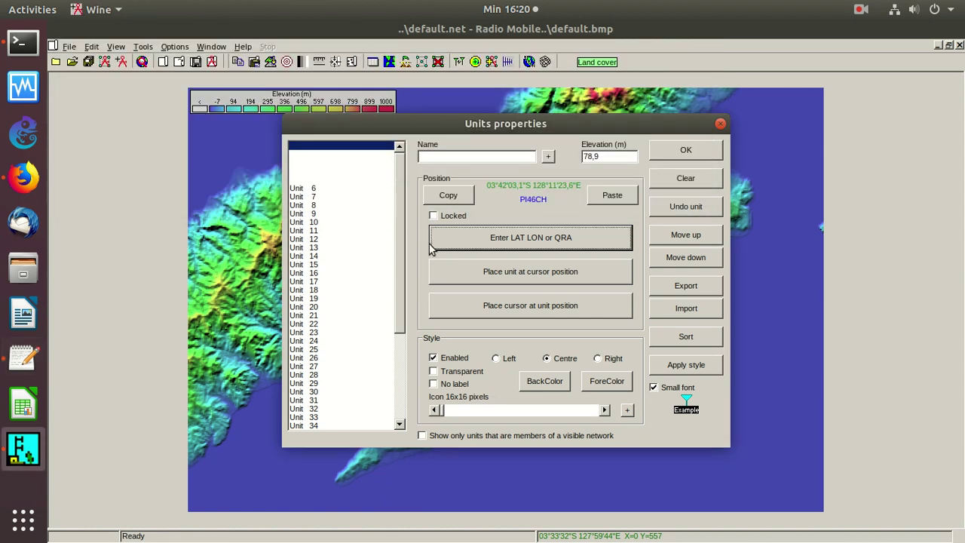
click(434, 154)
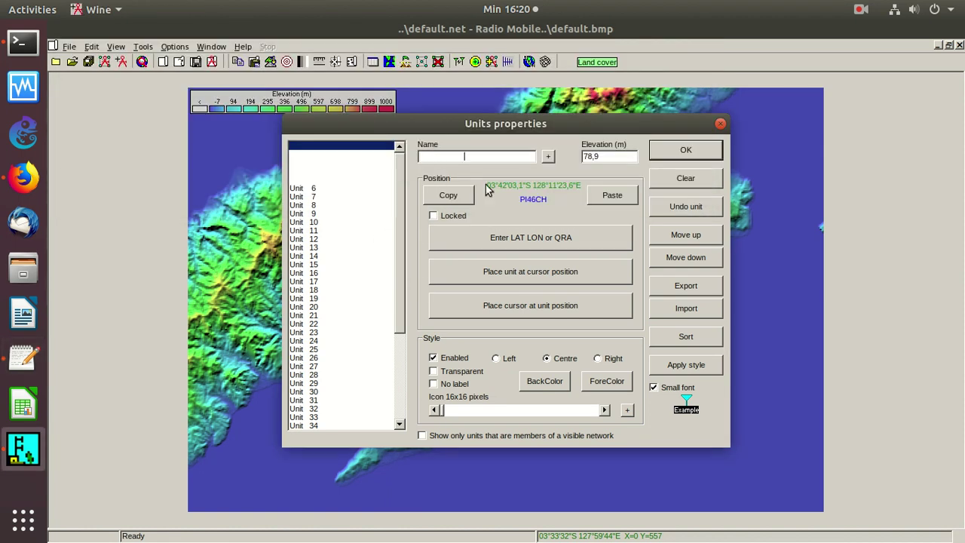
key(ctrl+v)
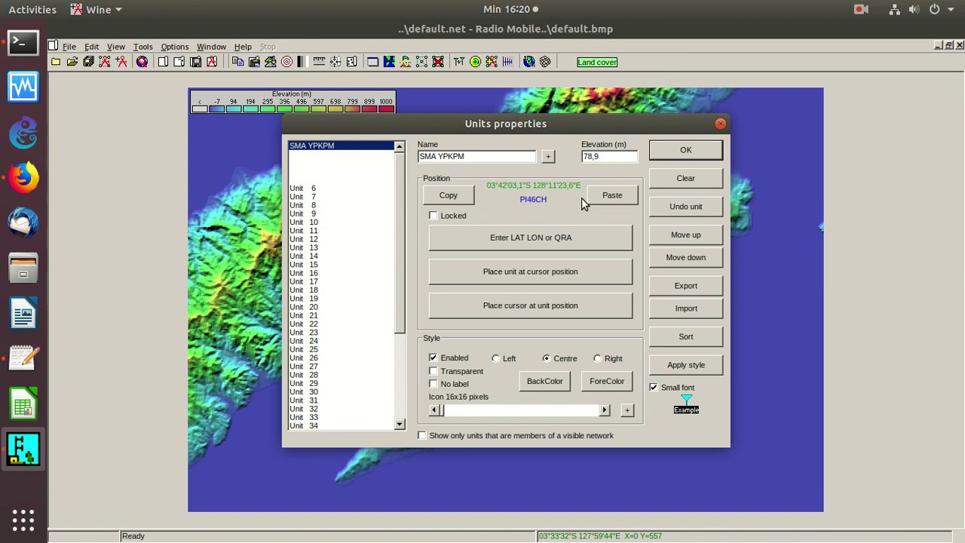
click(675, 152)
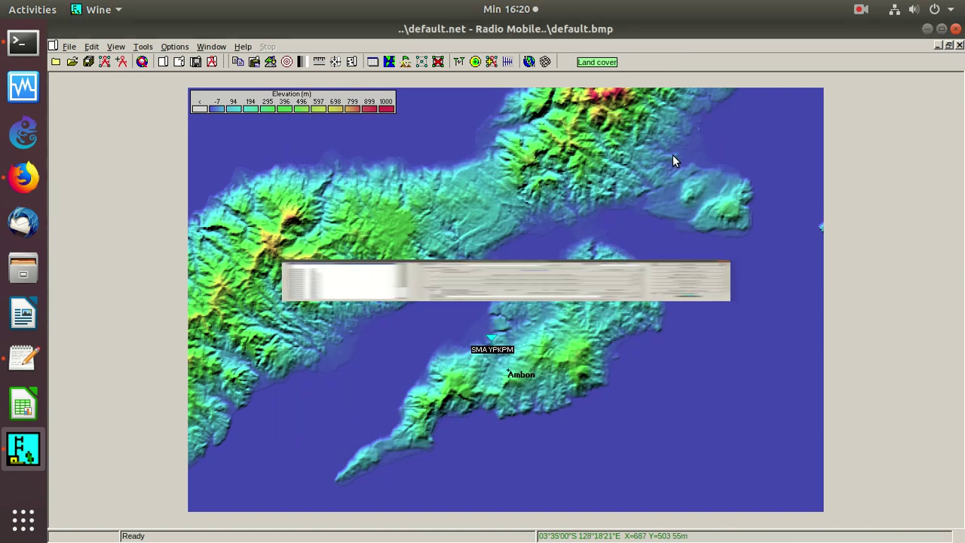
Step: Copy the SMAN 13 Ambon latitude -3.674938 from the text editor document into the second unit's coordinates
click(68, 46)
click(92, 120)
click(316, 155)
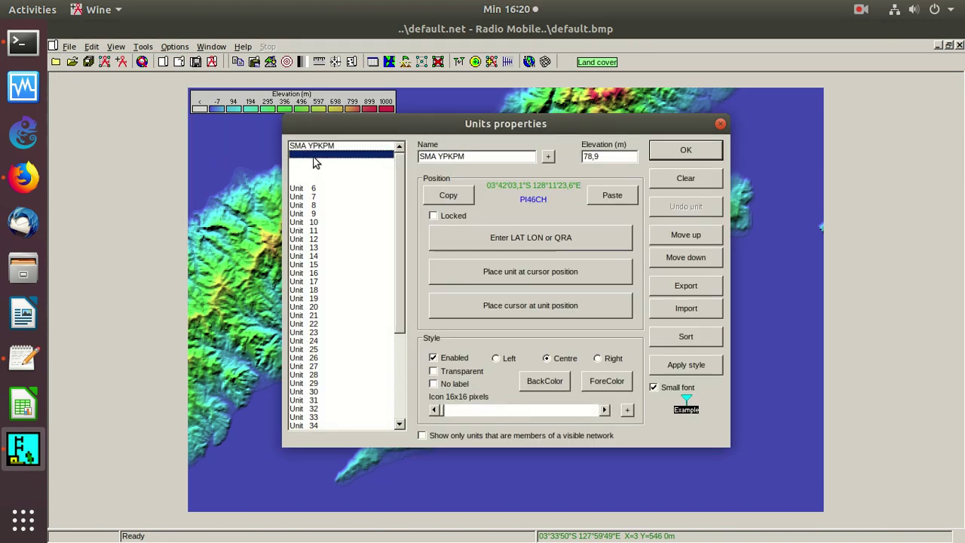
click(22, 358)
drag(125, 89, 61, 85)
right_click(104, 88)
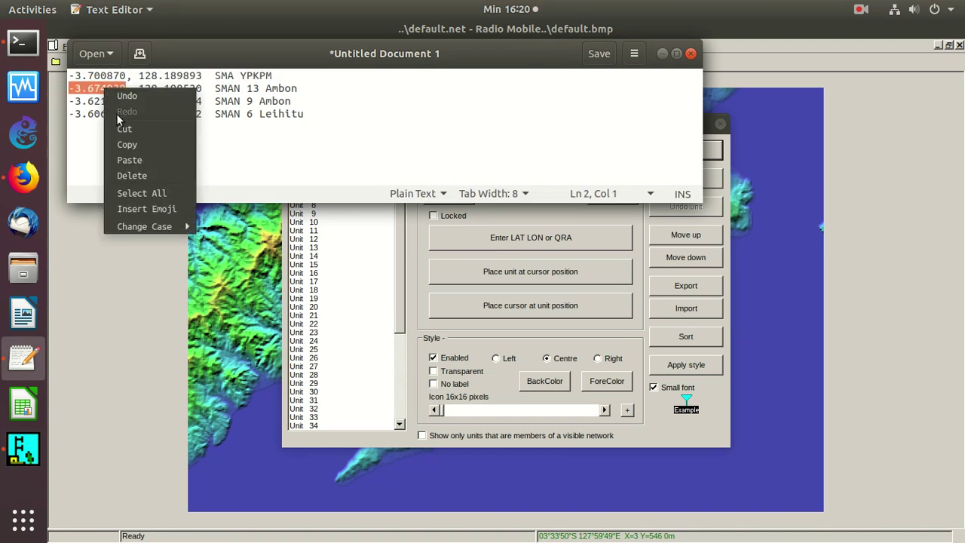
click(132, 143)
click(486, 239)
click(485, 238)
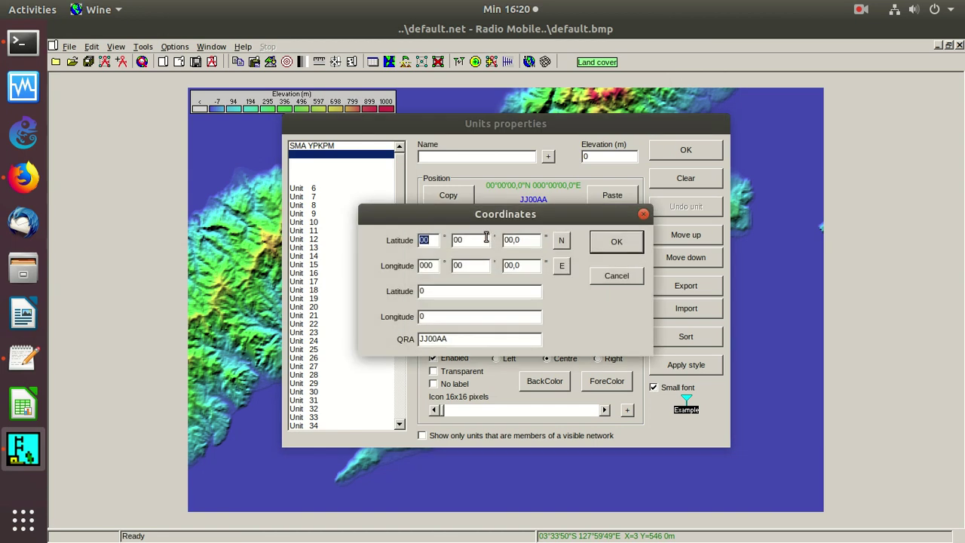
double_click(447, 290)
key(ctrl+v)
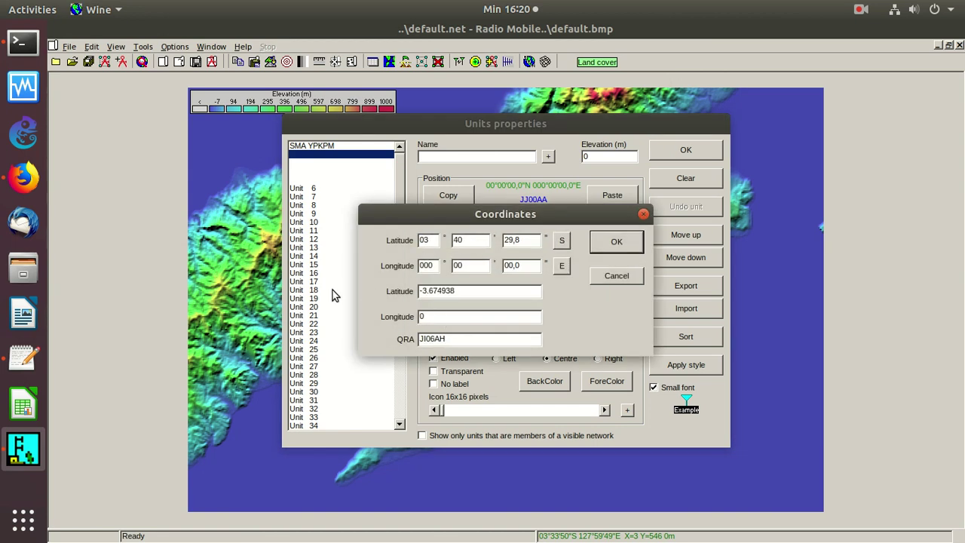
Step: Copy the longitude 128.198530 from the text editor document into the second unit's coordinates
click(18, 357)
drag(203, 88, 141, 88)
right_click(159, 91)
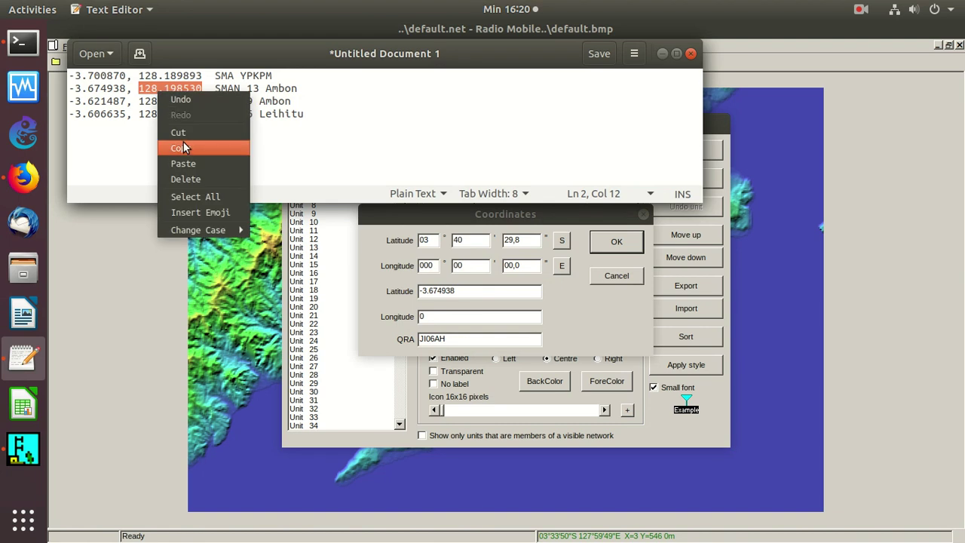
click(183, 147)
click(455, 320)
key(ctrl+v)
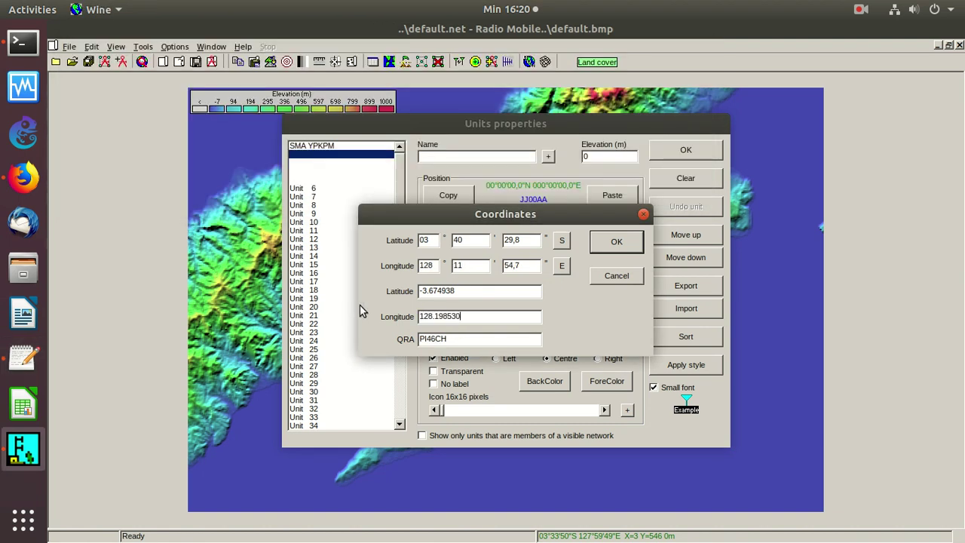
Step: Accept the second unit's coordinates and name it SMAN 13 Ambon, using the text copied from the text editor document
click(21, 360)
drag(300, 89, 216, 85)
right_click(237, 94)
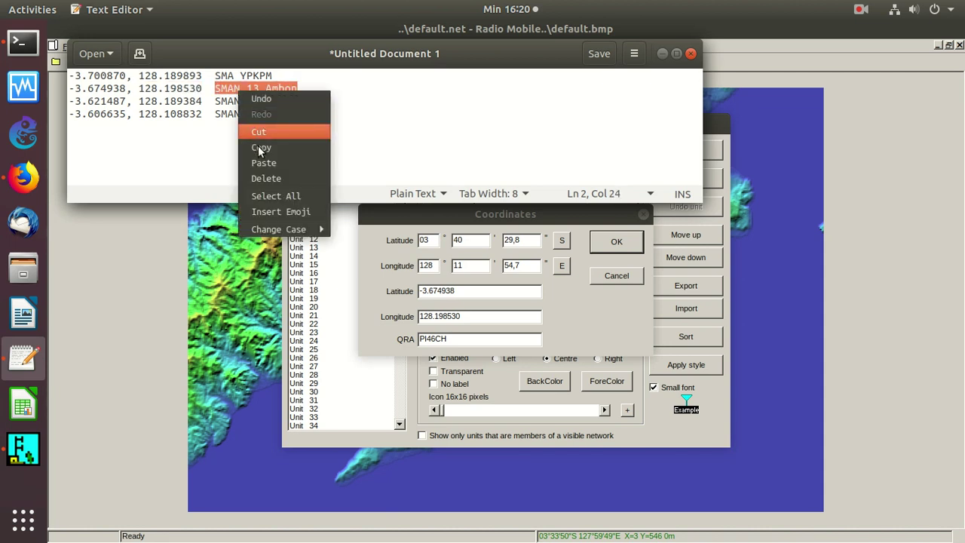
click(258, 143)
click(612, 244)
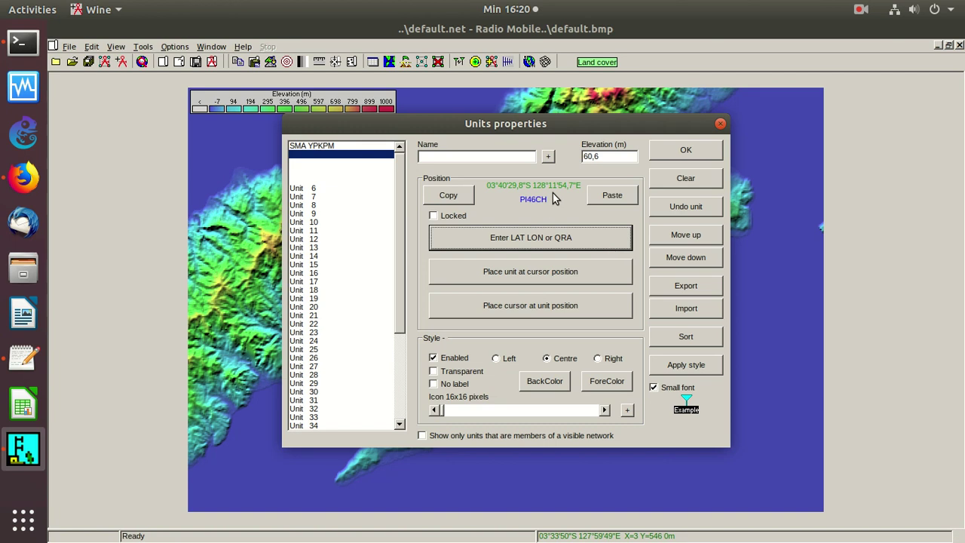
click(436, 157)
key(ctrl+v)
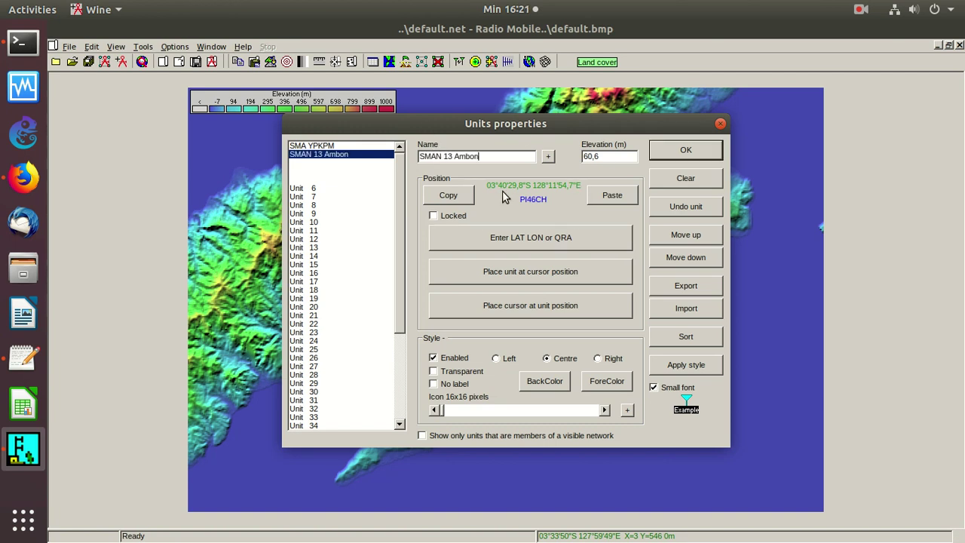
click(686, 151)
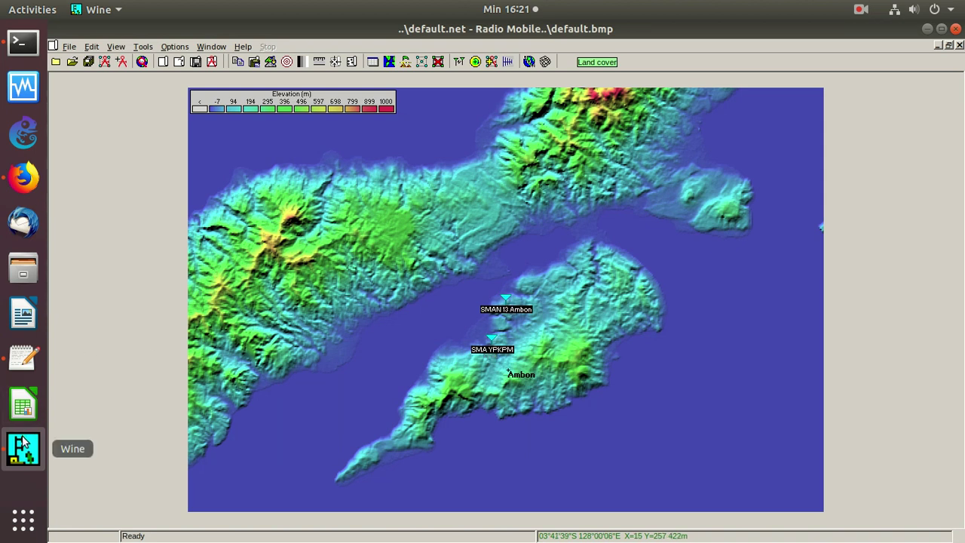
Step: Copy the SMAN 9 Ambon latitude -3.621487 from the text editor document into the third unit's coordinates
click(23, 358)
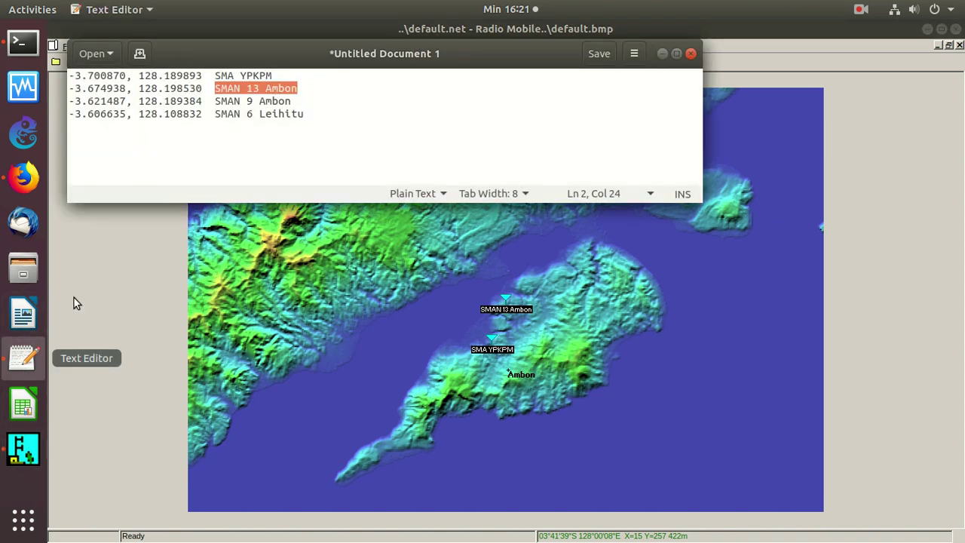
drag(127, 101, 62, 104)
right_click(86, 103)
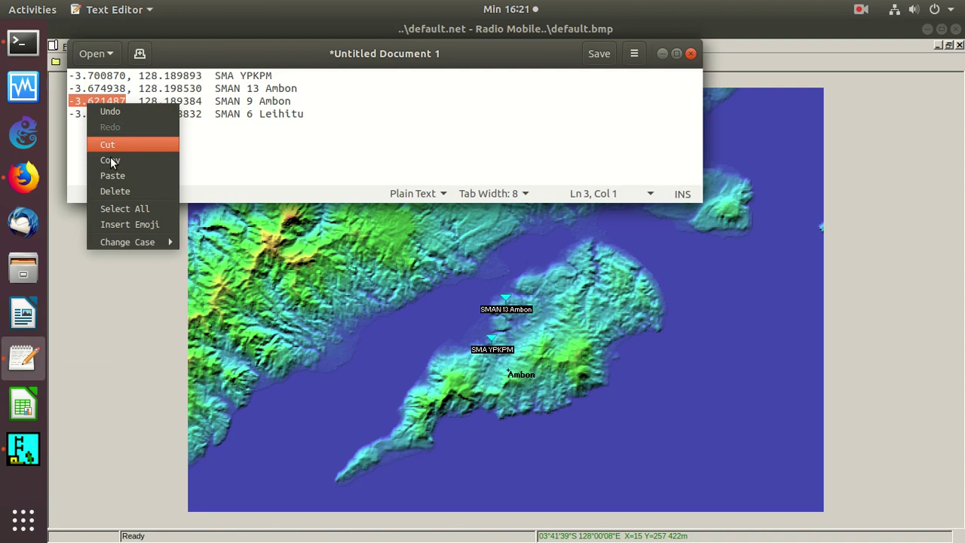
click(110, 157)
click(133, 260)
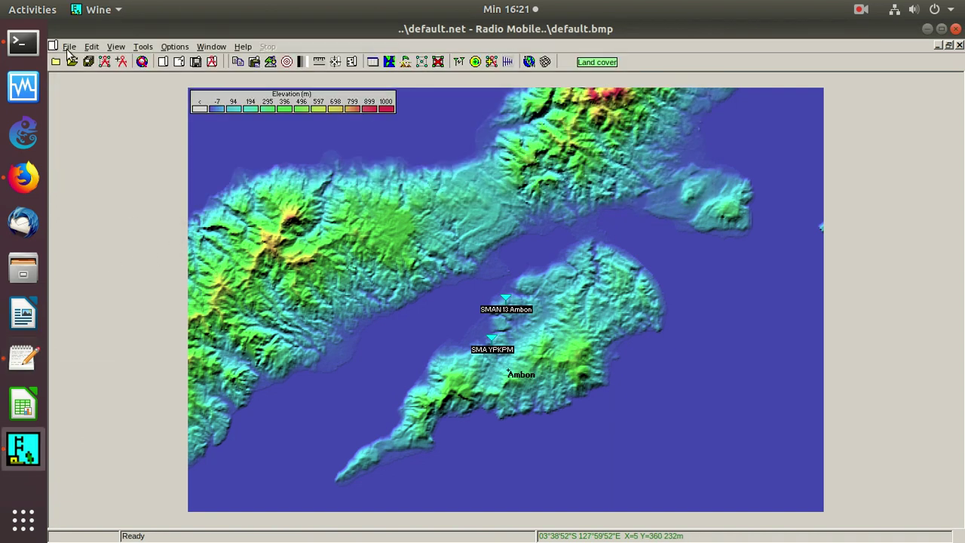
click(68, 48)
click(112, 121)
click(336, 163)
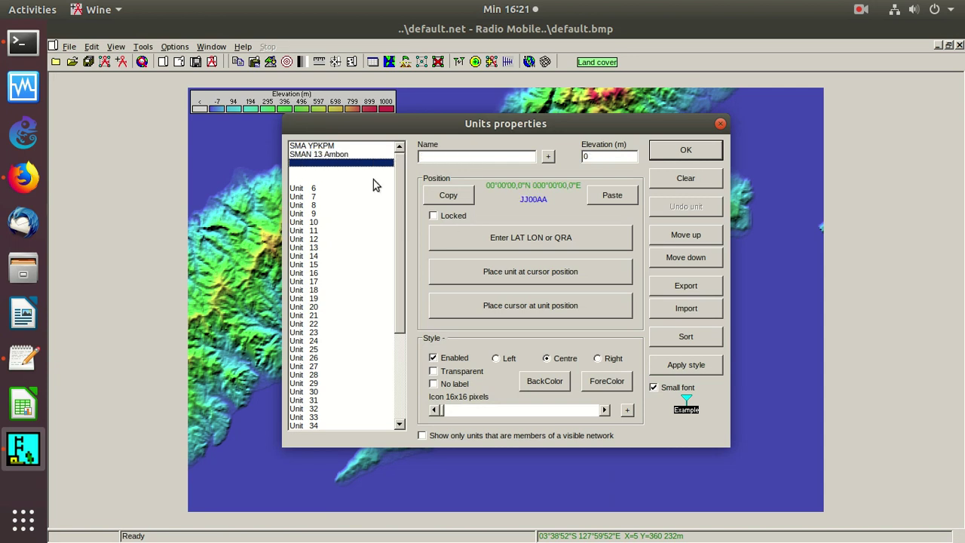
click(481, 238)
key(shift+Home)
key(ctrl+v)
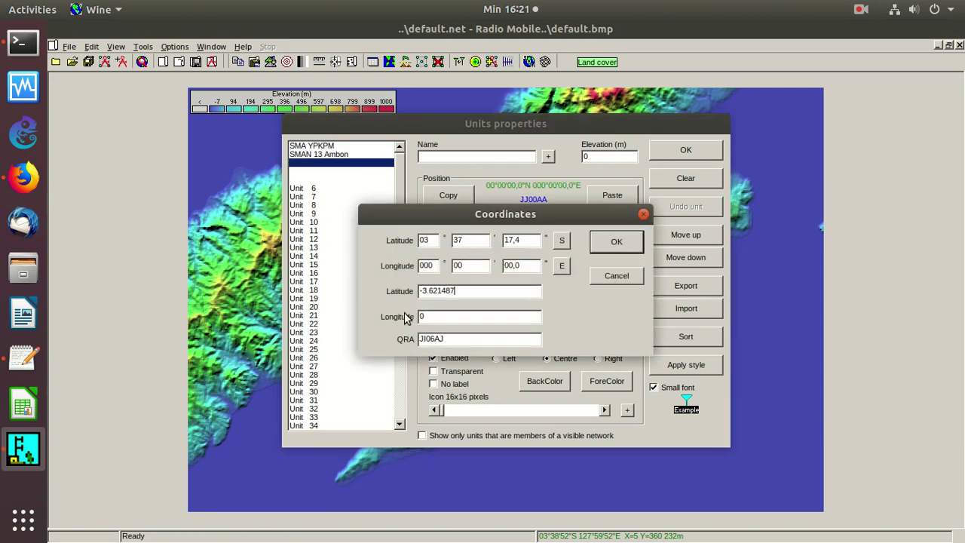
Step: Copy the longitude 128.189384 from the text editor document into the third unit's coordinates and accept them
click(22, 359)
drag(202, 101, 141, 101)
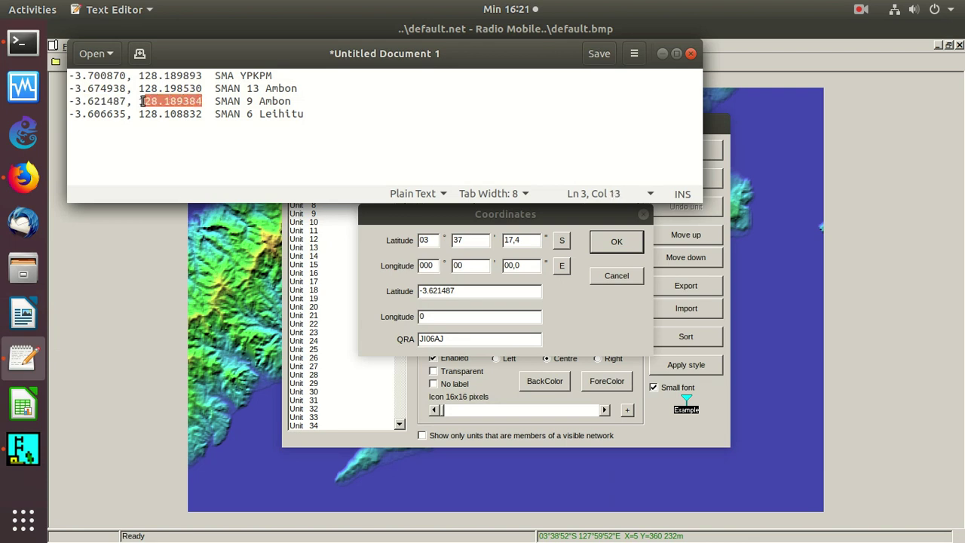
right_click(149, 105)
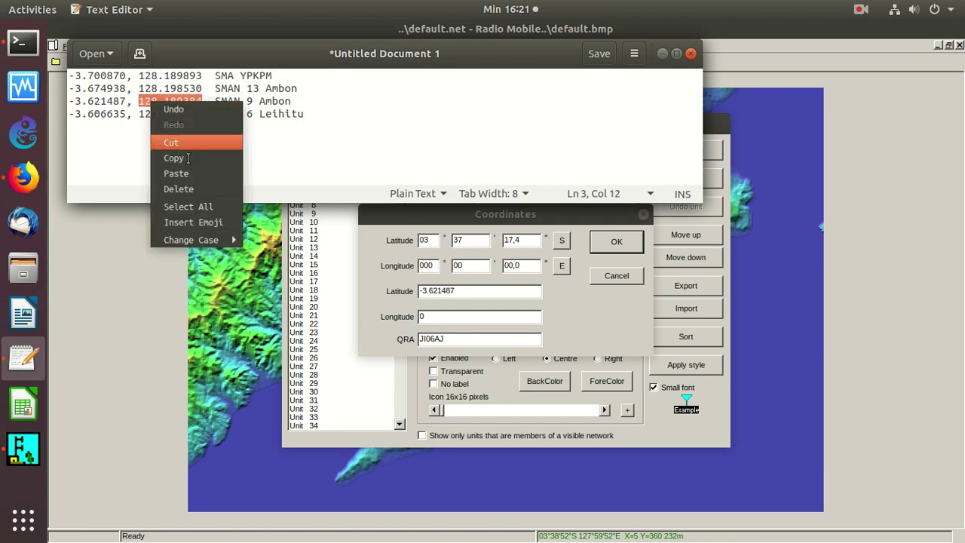
click(188, 158)
click(475, 317)
key(ctrl+a)
key(ctrl+v)
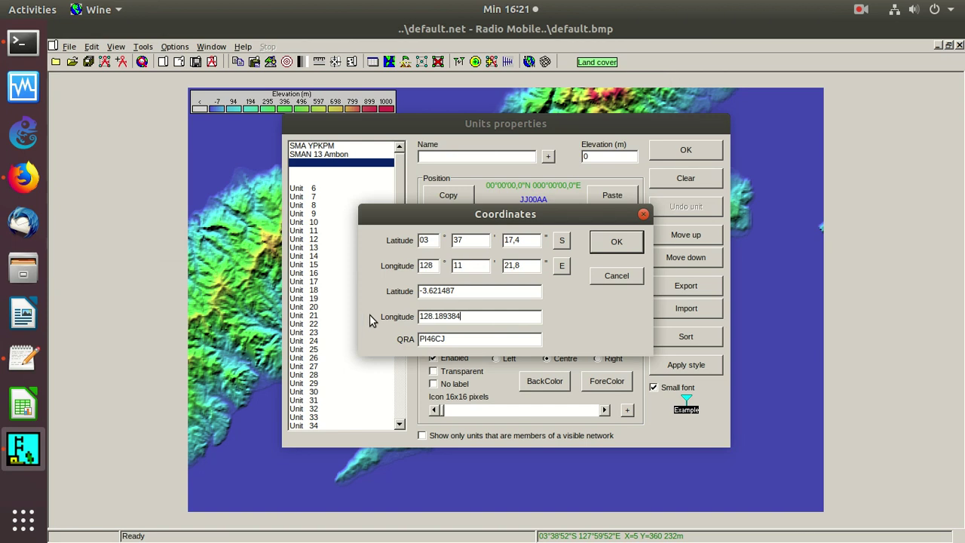
click(614, 242)
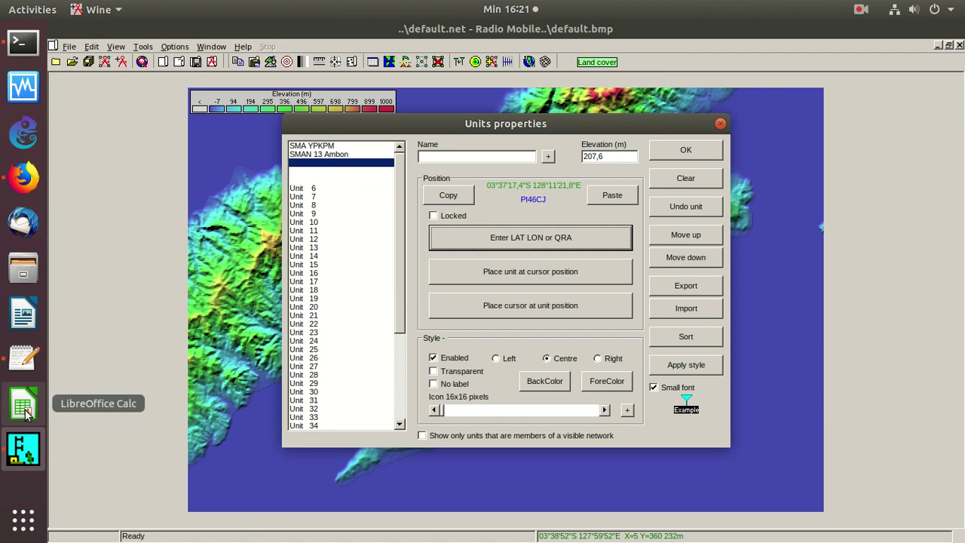
Step: Name the third unit SMAN 9 Ambon, using the text copied from the text editor document, and accept the unit properties
click(22, 358)
drag(292, 100, 237, 100)
right_click(249, 101)
click(269, 151)
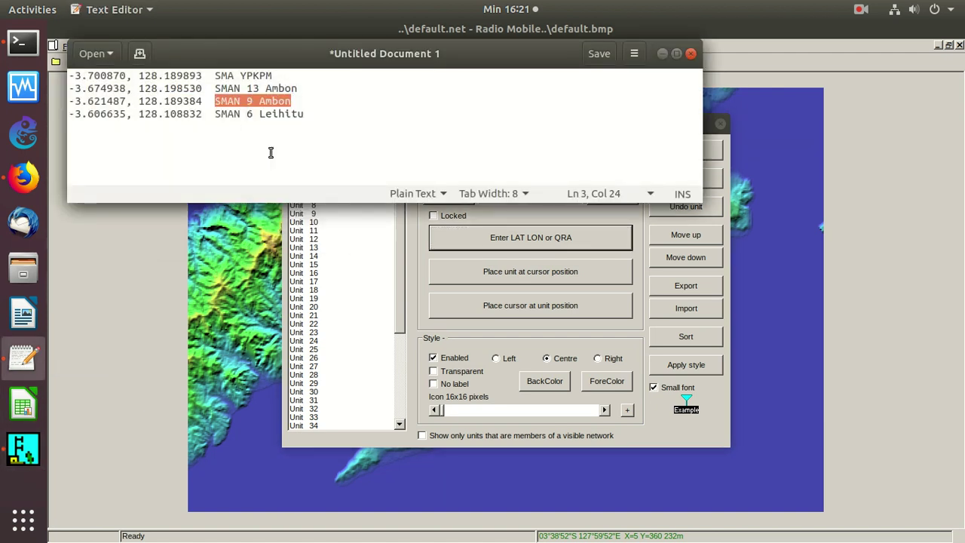
click(418, 251)
click(463, 157)
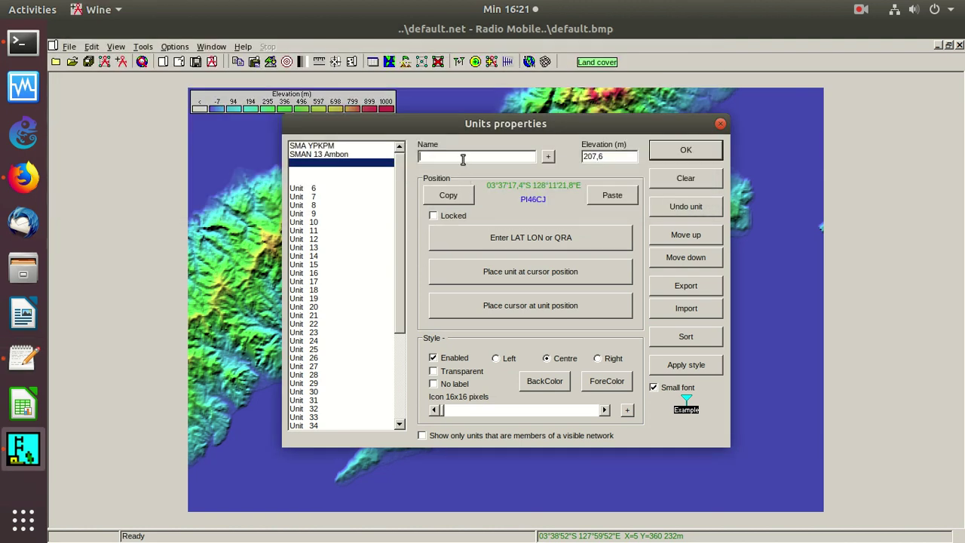
key(ctrl+v)
click(670, 149)
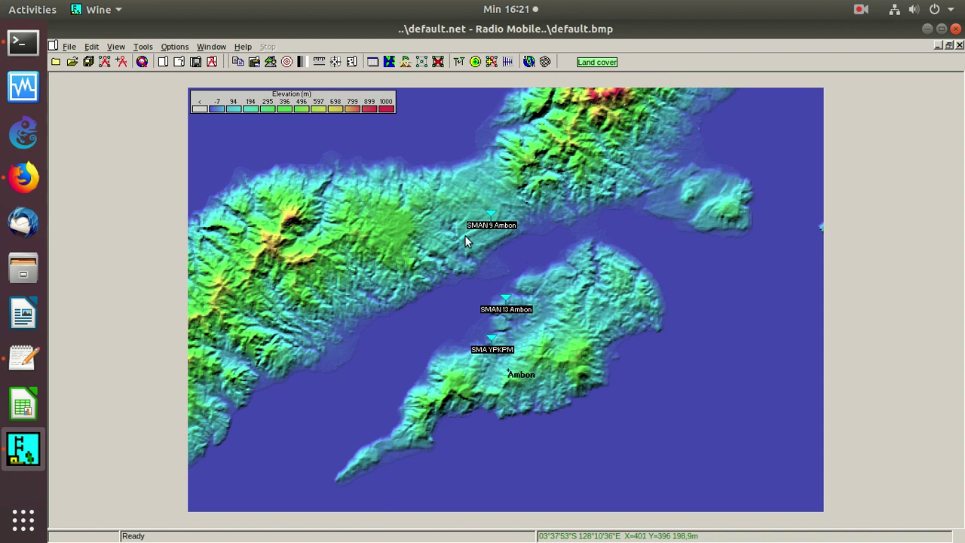
Step: Copy the SMAN 6 Leihitu latitude -3.606635 from the text editor document into the fourth unit's coordinates
click(23, 362)
drag(127, 114, 68, 114)
right_click(96, 115)
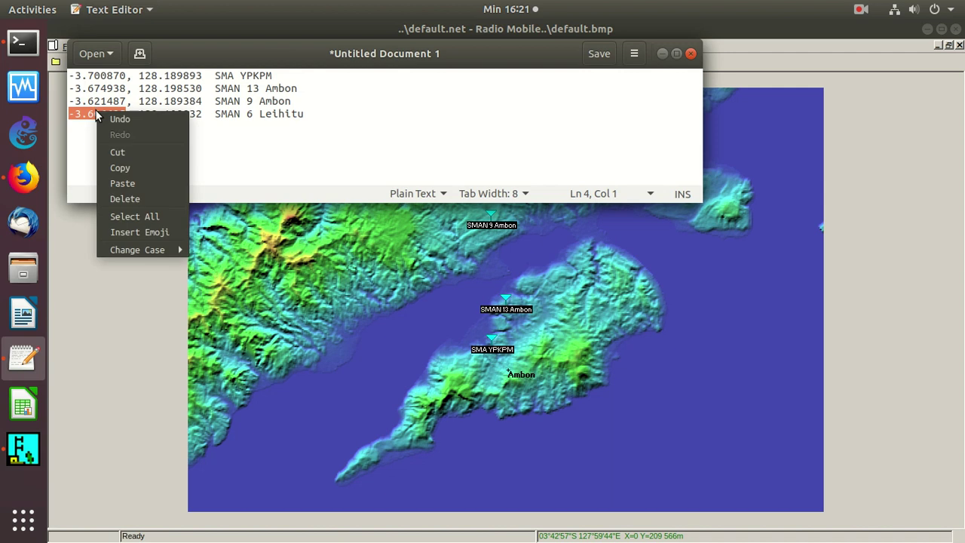
click(124, 165)
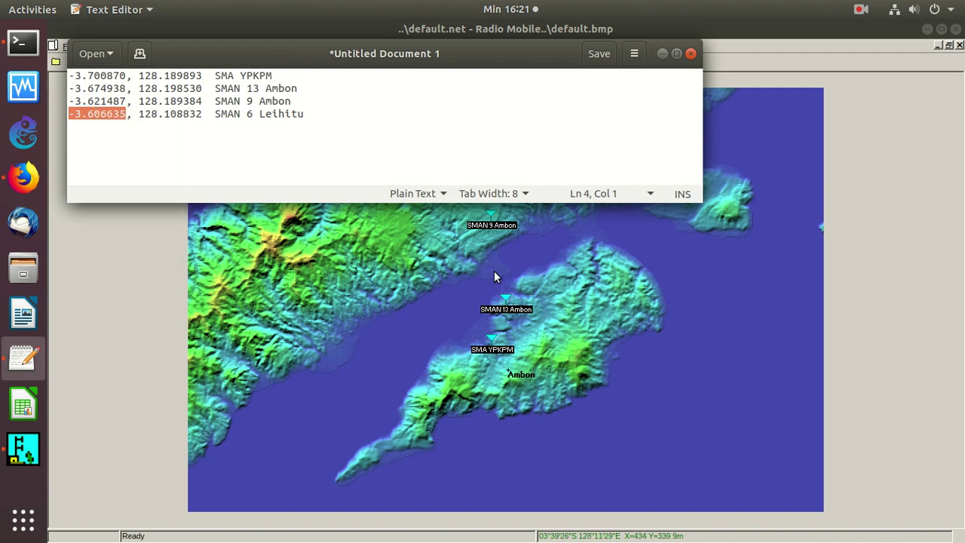
click(841, 147)
click(70, 46)
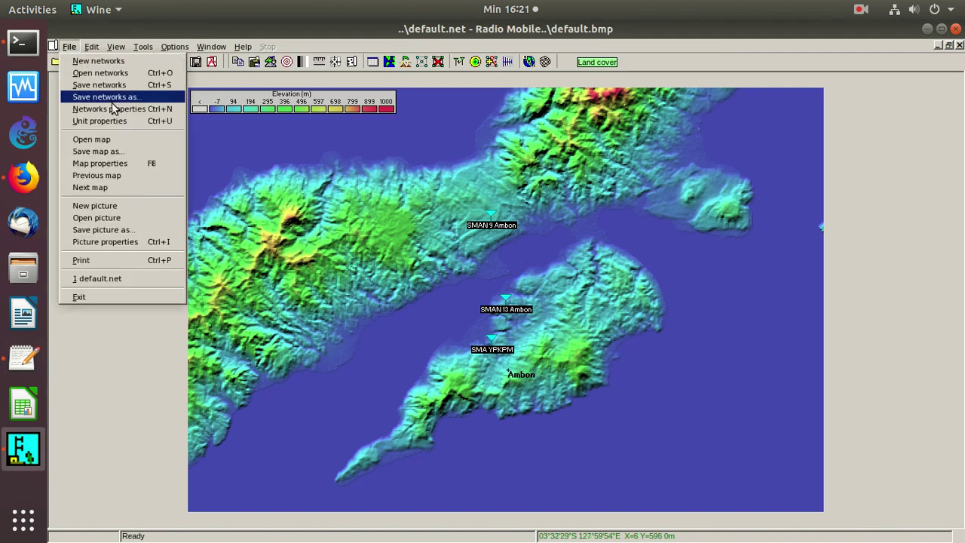
click(105, 120)
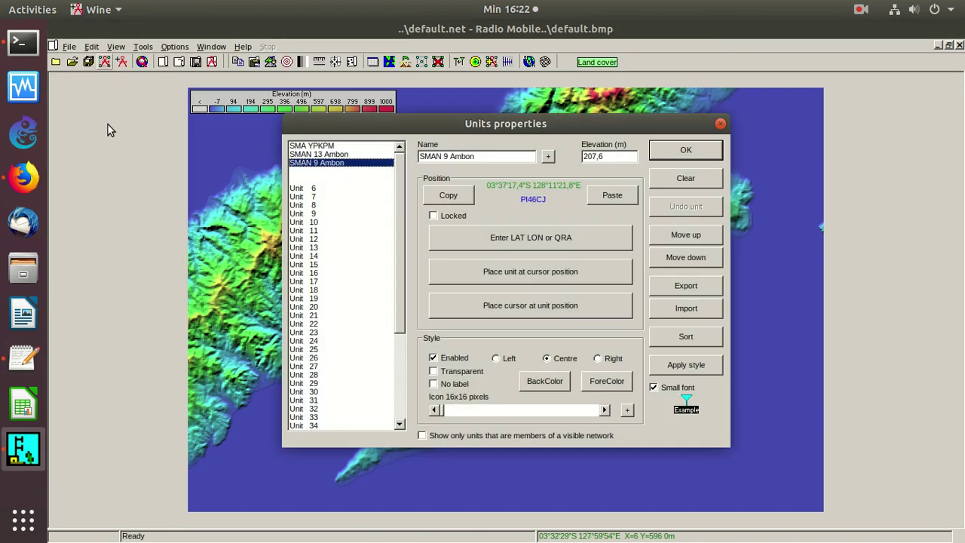
click(309, 172)
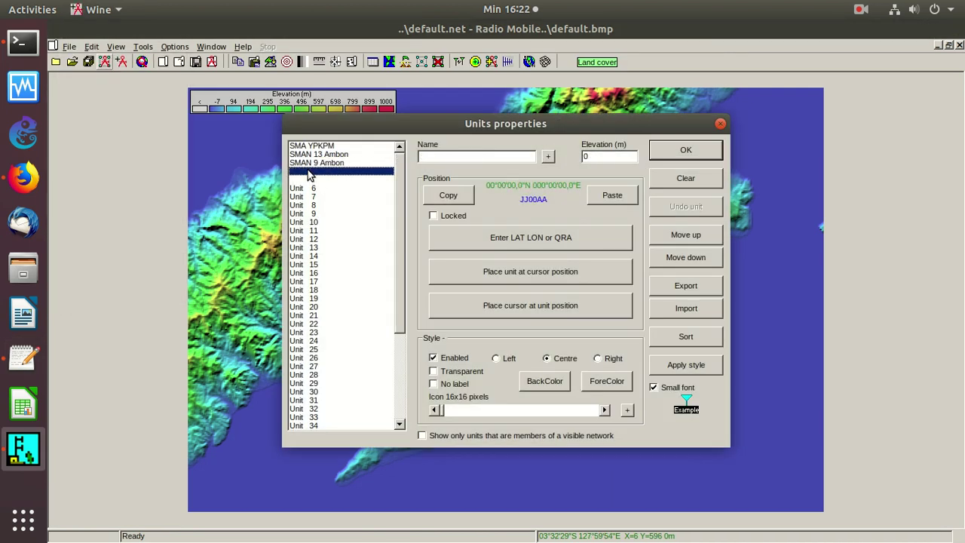
click(481, 238)
click(417, 291)
key(ctrl+v)
Step: Copy the longitude 128.108832 from the text editor document into the fourth unit's coordinates and accept them
click(23, 359)
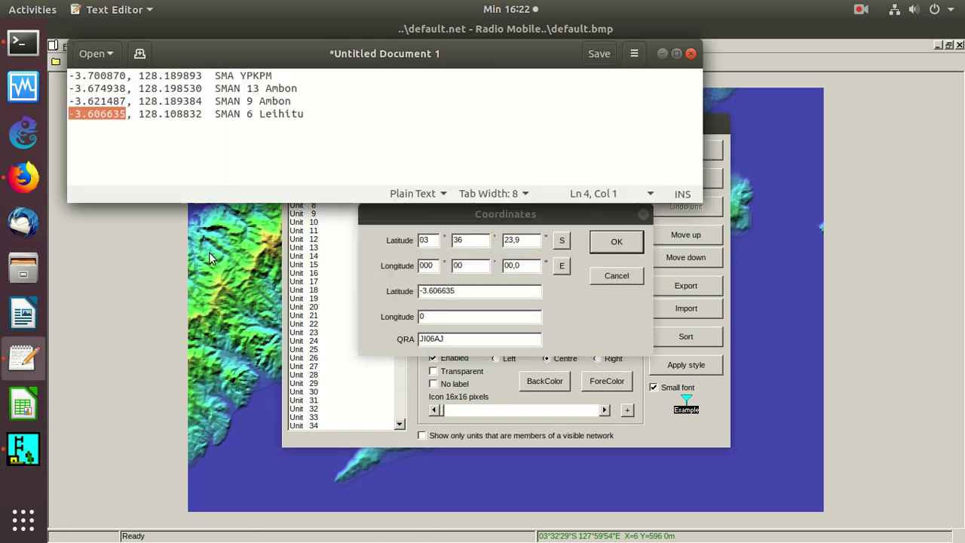
drag(202, 114, 144, 117)
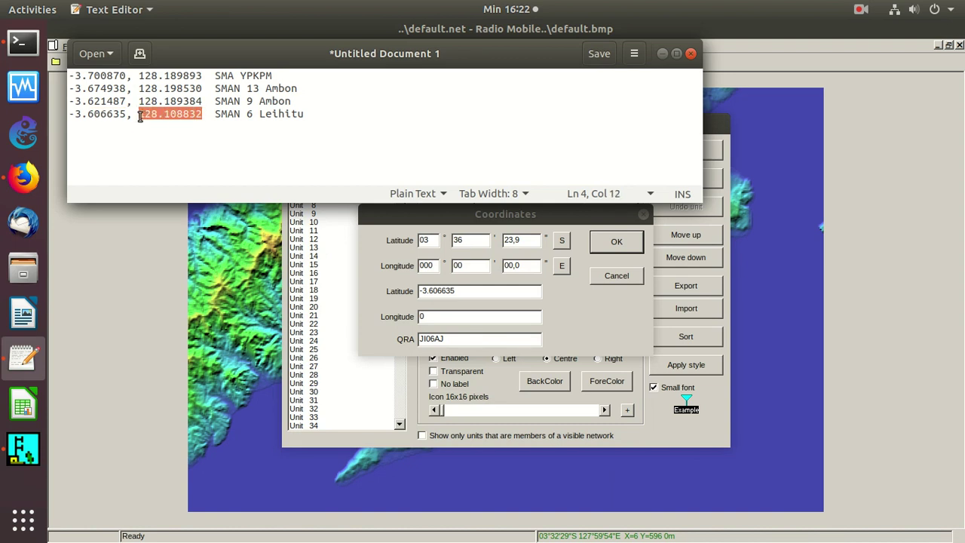
right_click(139, 117)
click(183, 165)
double_click(428, 316)
key(ctrl+v)
click(618, 243)
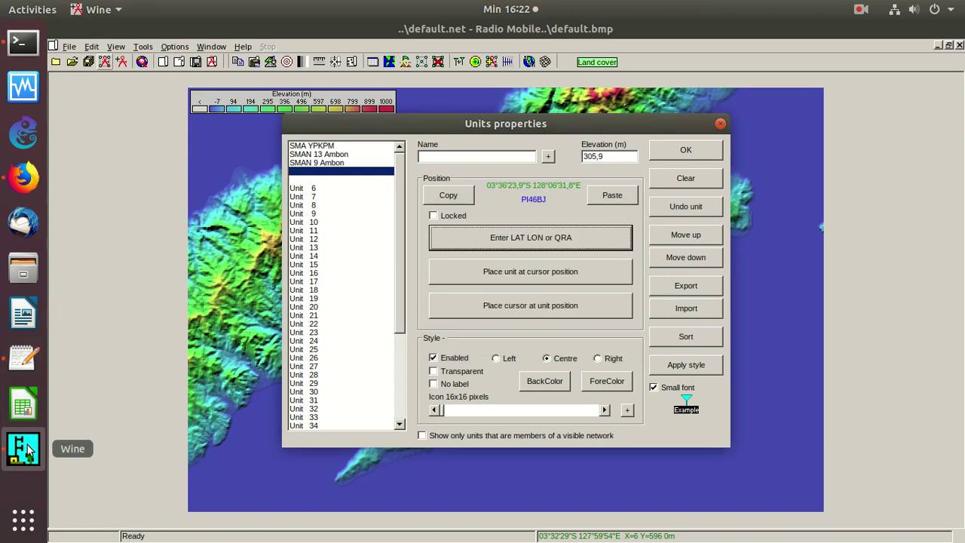
Step: Name the fourth unit SMAN 6 Leihitu, using the text copied from the text editor document, and accept the unit properties
click(23, 359)
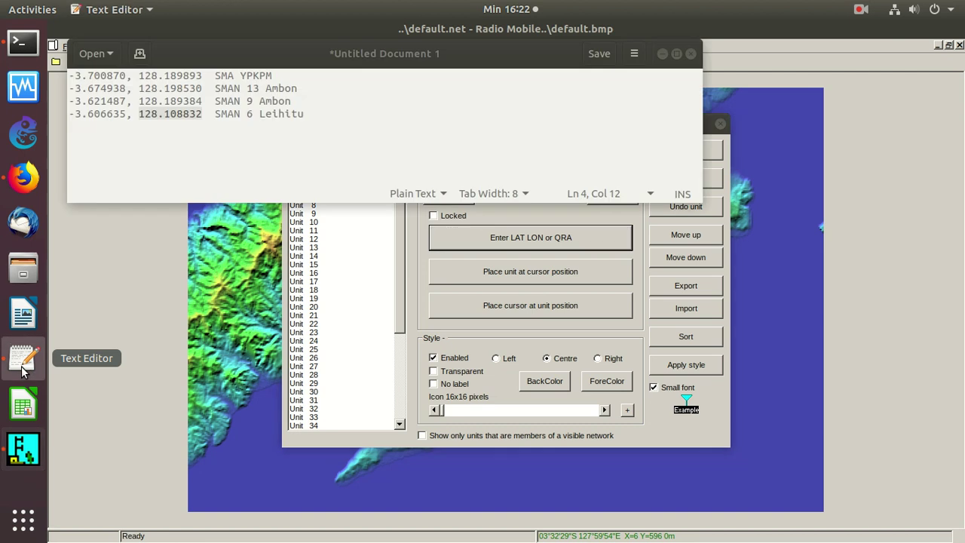
drag(302, 113, 214, 114)
right_click(248, 114)
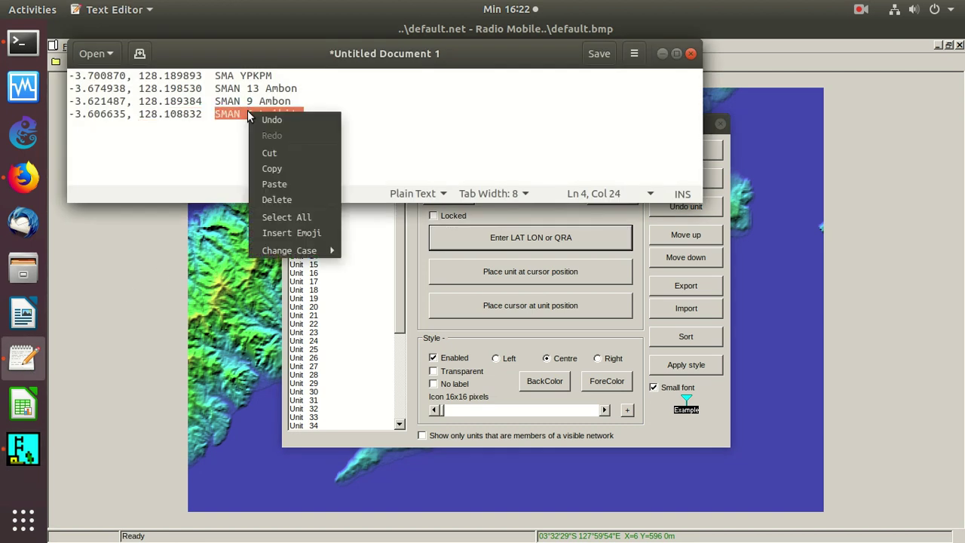
click(273, 166)
click(580, 216)
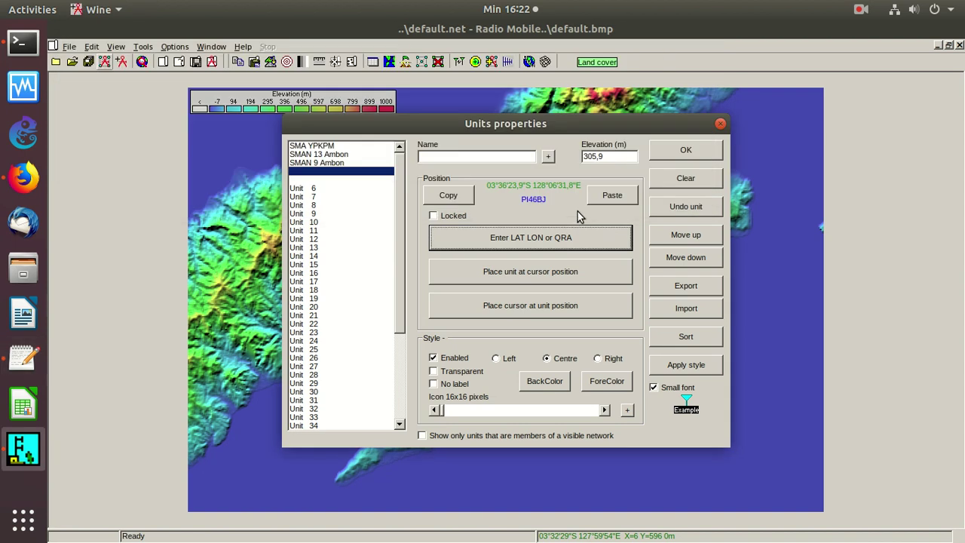
click(440, 155)
key(ctrl+v)
click(686, 151)
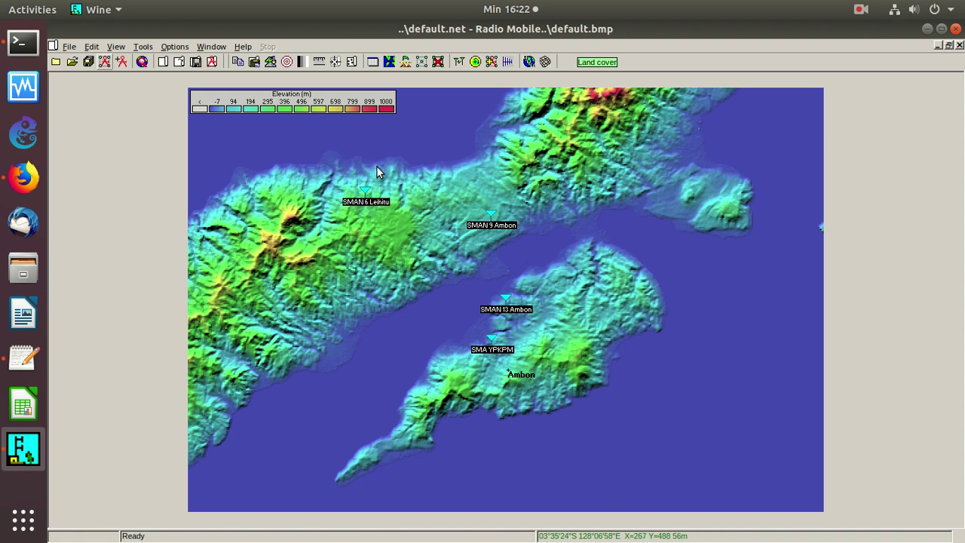
Step: In the network properties, review the WiFi 2.4GHz unit membership and set the WiFi 2.4GHz system's transmit power to 0.1 W
click(69, 46)
click(103, 114)
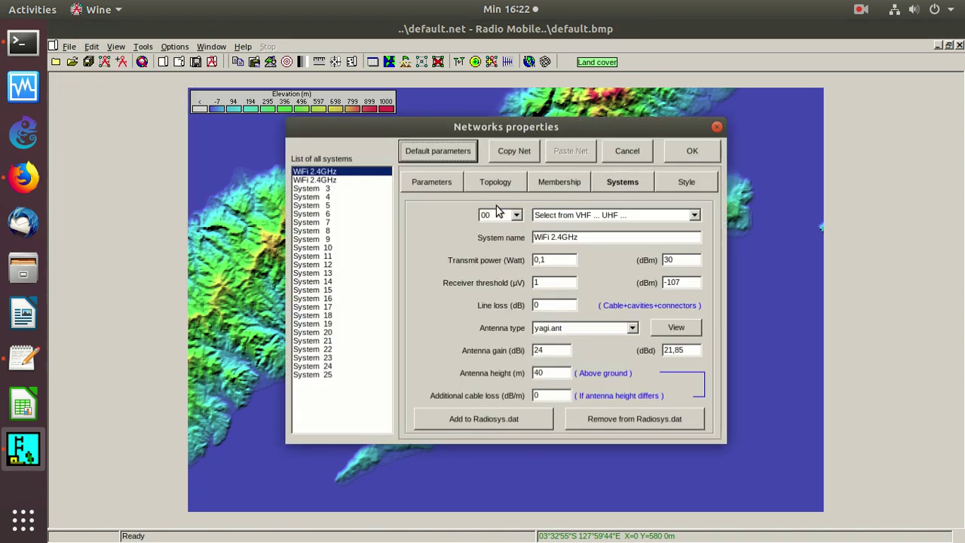
click(558, 181)
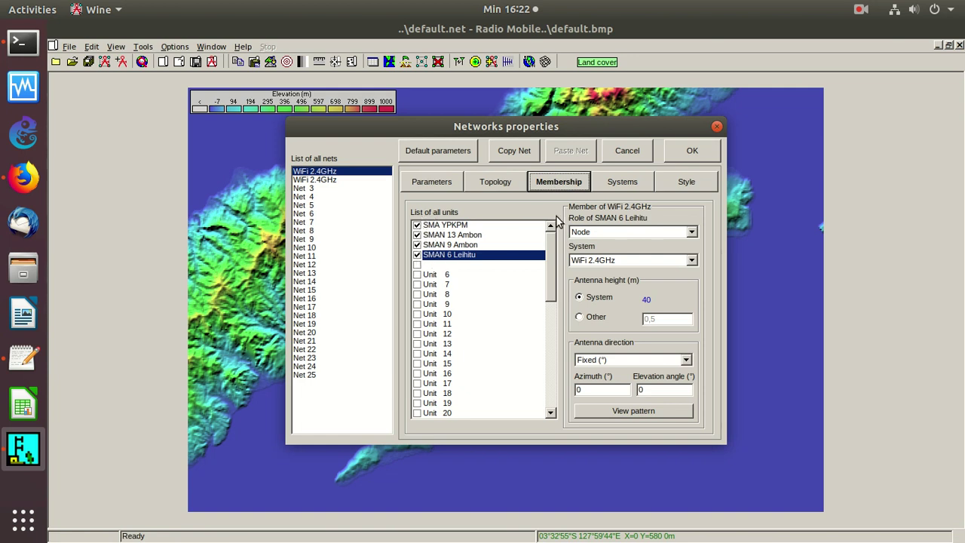
click(613, 187)
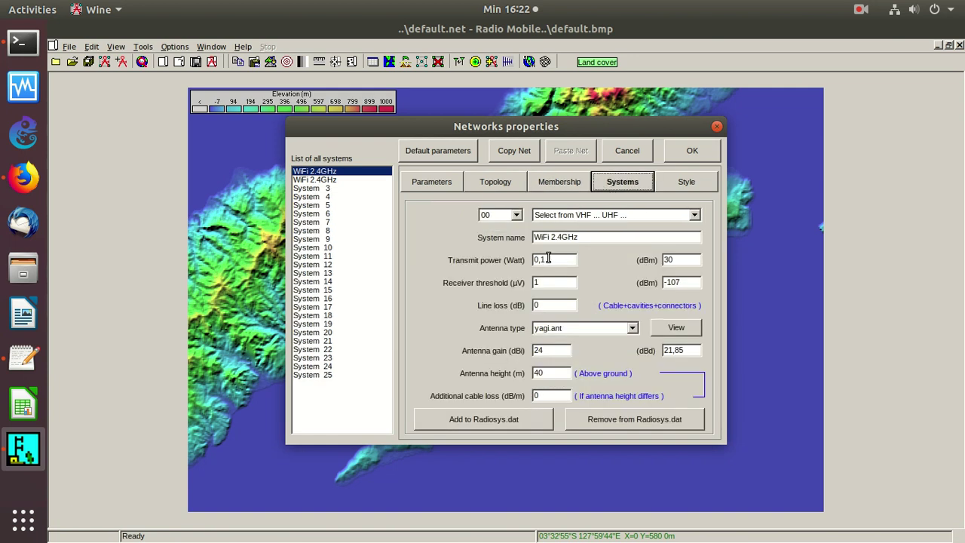
click(556, 260)
key(BackSpace)
key(BackSpace)
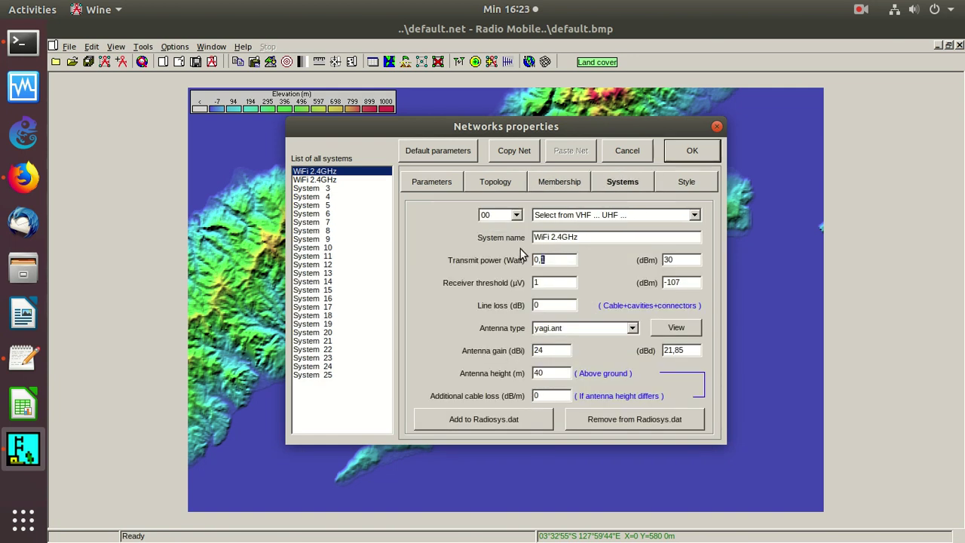
text(.1)
key(Tab)
Step: Replace the stored WiFi 2.4GHz system in Radiosys.dat with the edited one by removing it and adding it again
click(582, 421)
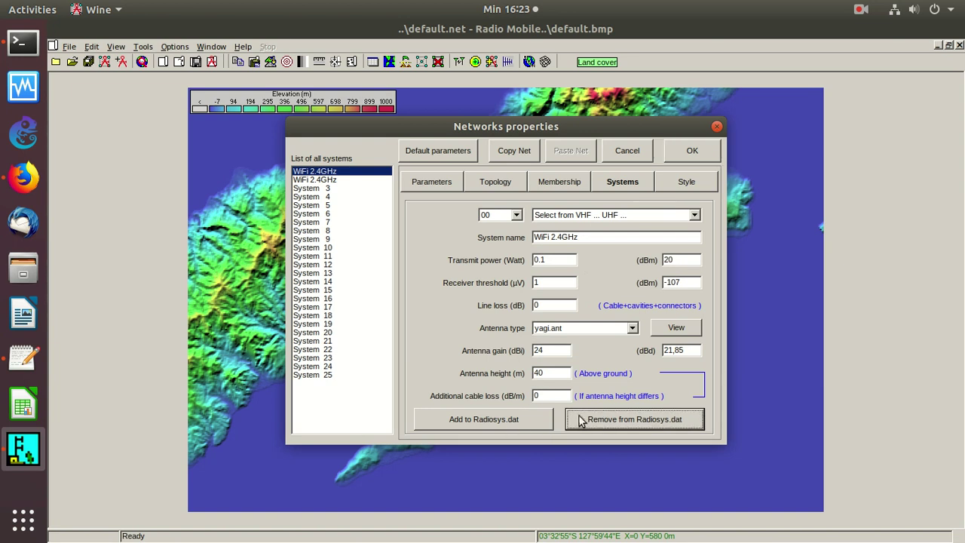
click(517, 420)
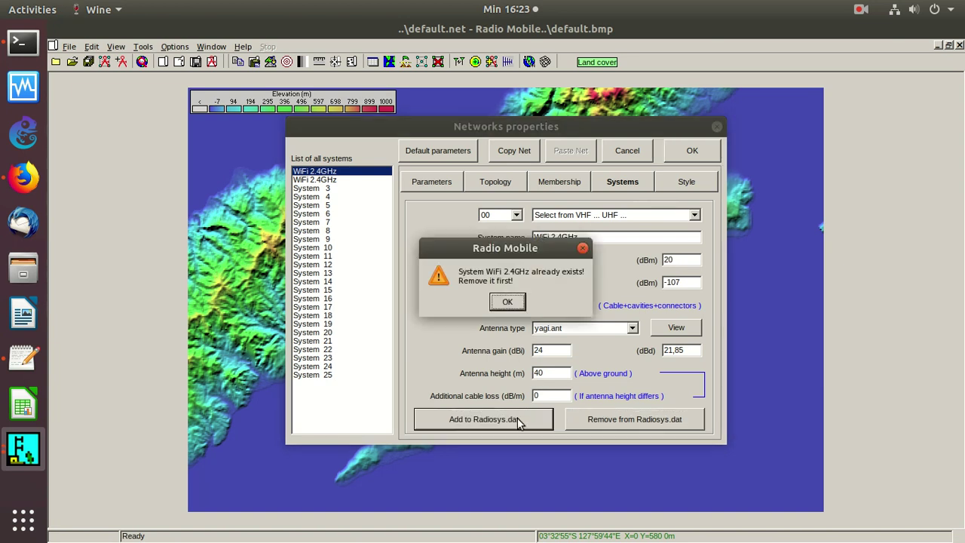
click(514, 302)
click(585, 414)
click(500, 426)
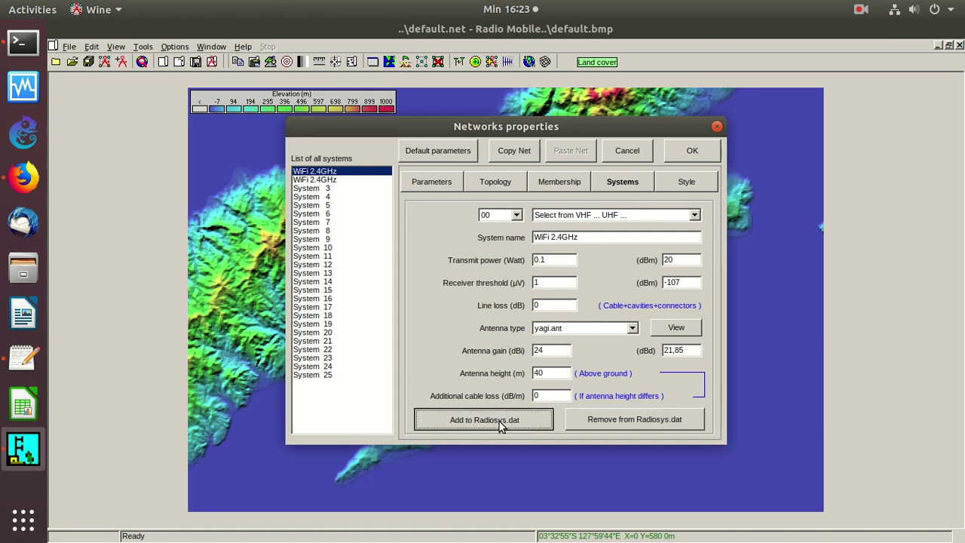
Step: Accept the network properties and show the network's units and links on the elevation map
click(693, 151)
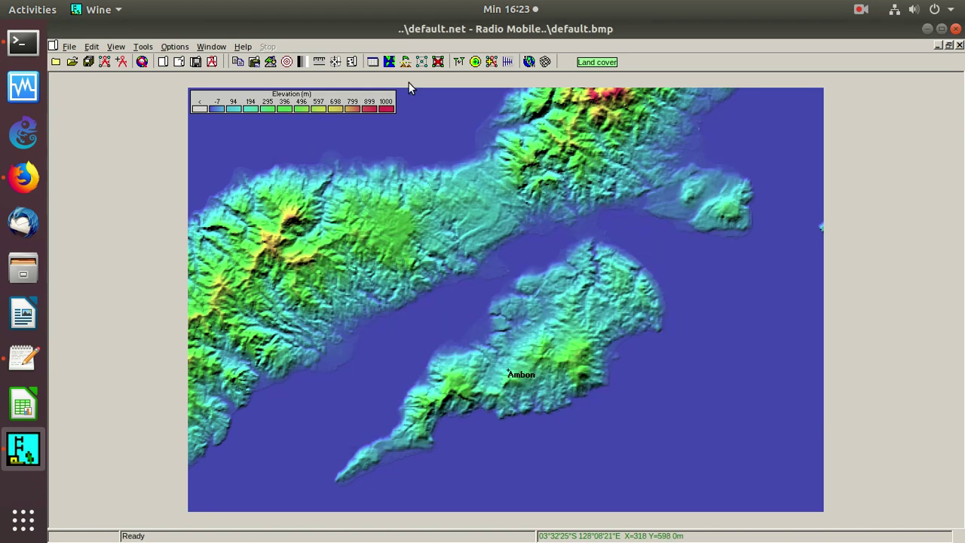
click(421, 62)
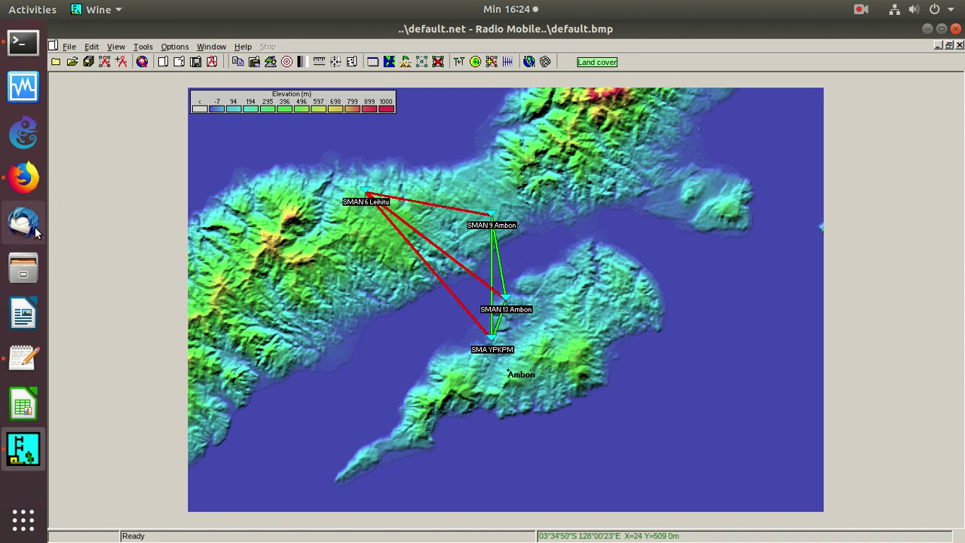
Step: Switch to Firefox and examine the wider area around the SMA Negeri 6 Leihitu location in Google Maps
click(24, 178)
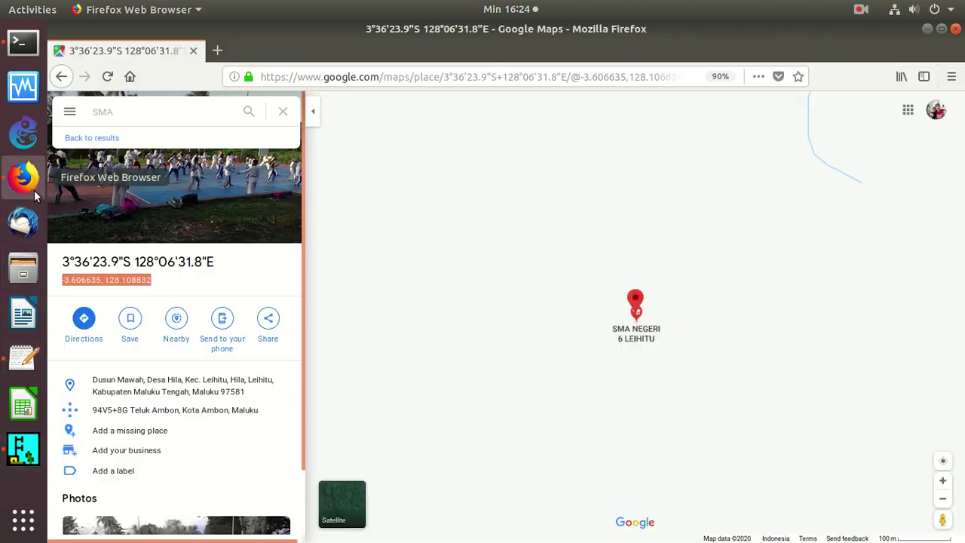
click(944, 500)
click(944, 500)
click(944, 500)
click(944, 500)
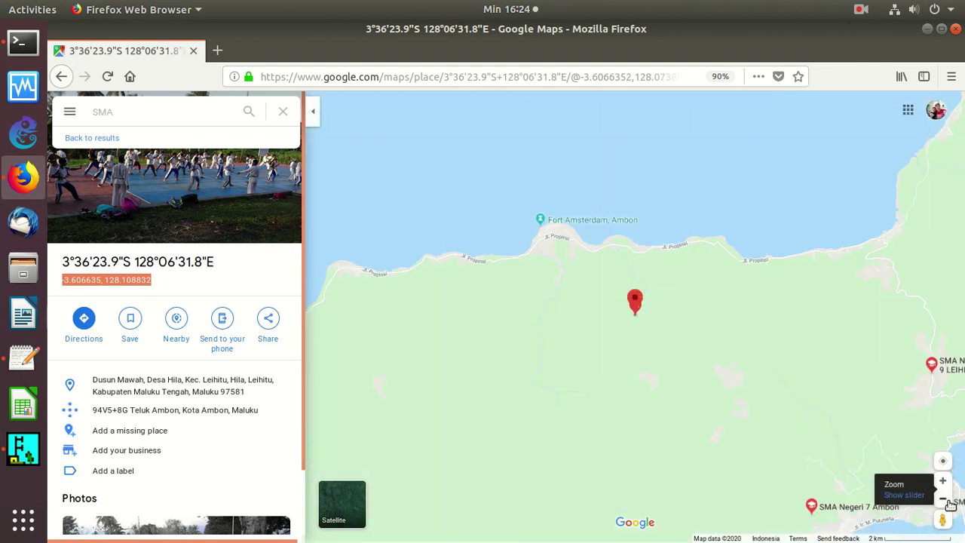
Step: Find SMA Negeri 3 Salahutu near Tulehu in Google Maps and open the coordinate details of a point beside its marker
click(944, 500)
drag(835, 388, 565, 271)
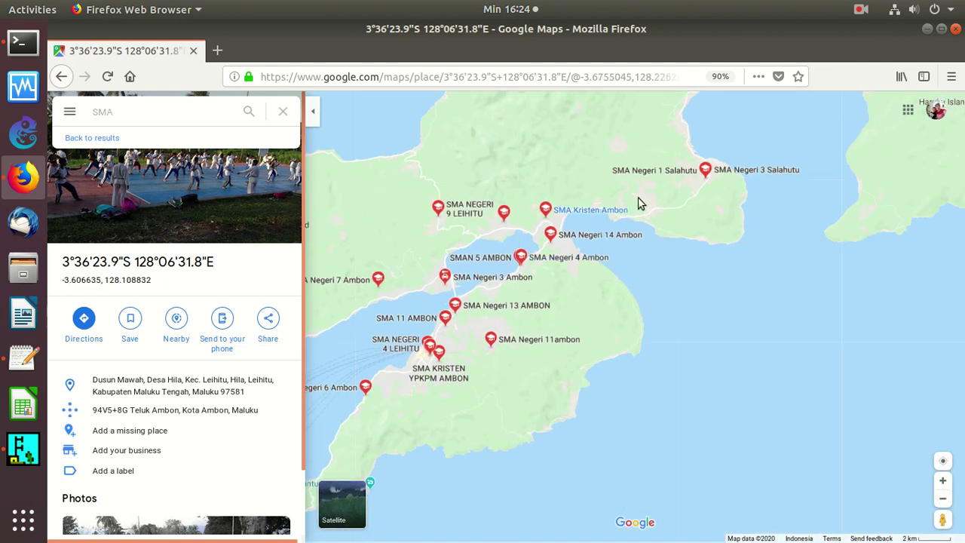
mouse_move(706, 177)
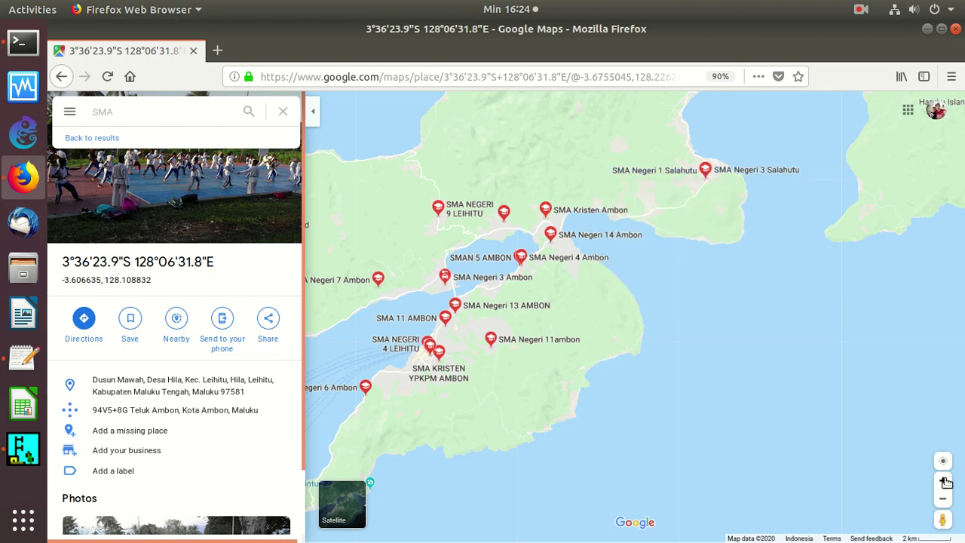
scroll(822, 254, up, 3)
mouse_move(739, 191)
mouse_down()
mouse_move(739, 289)
mouse_move(655, 281)
mouse_up()
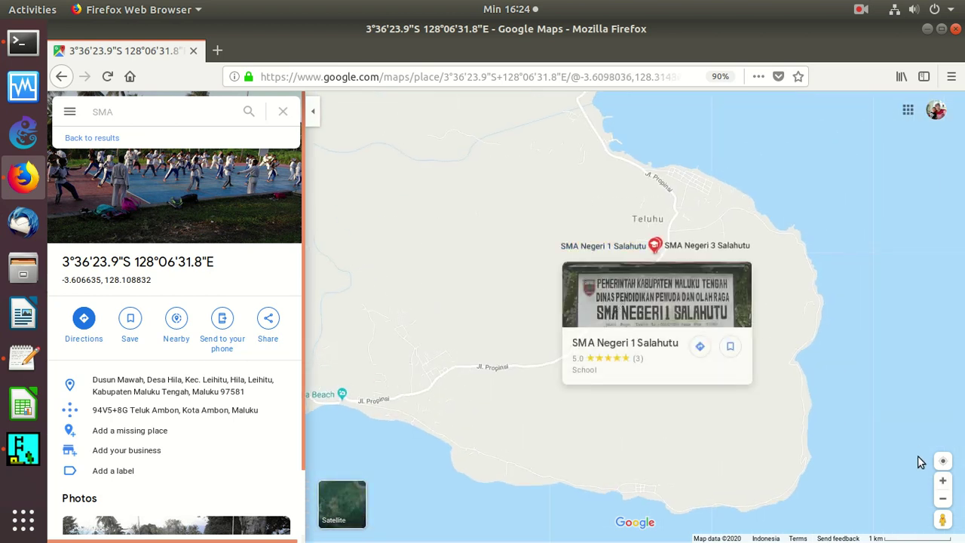
click(942, 481)
drag(724, 202, 686, 239)
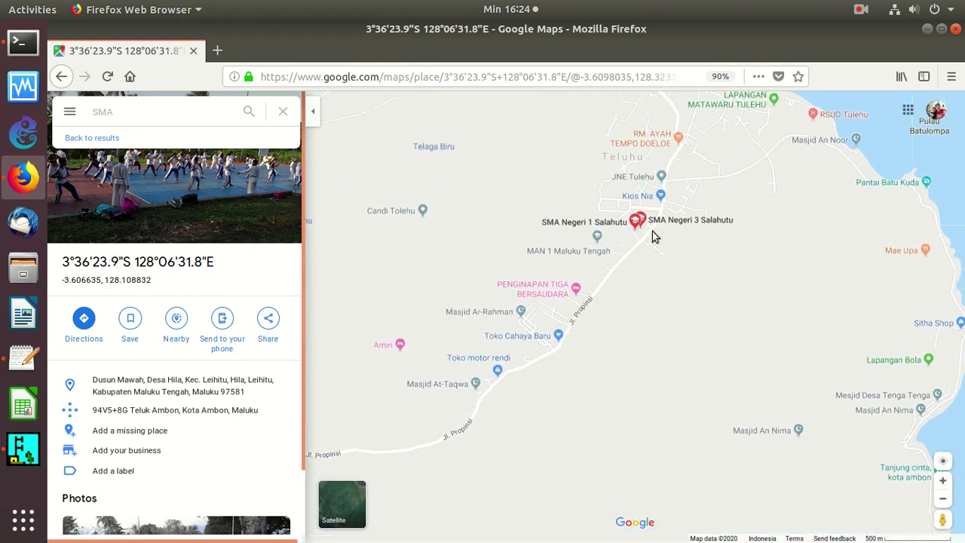
right_click(640, 226)
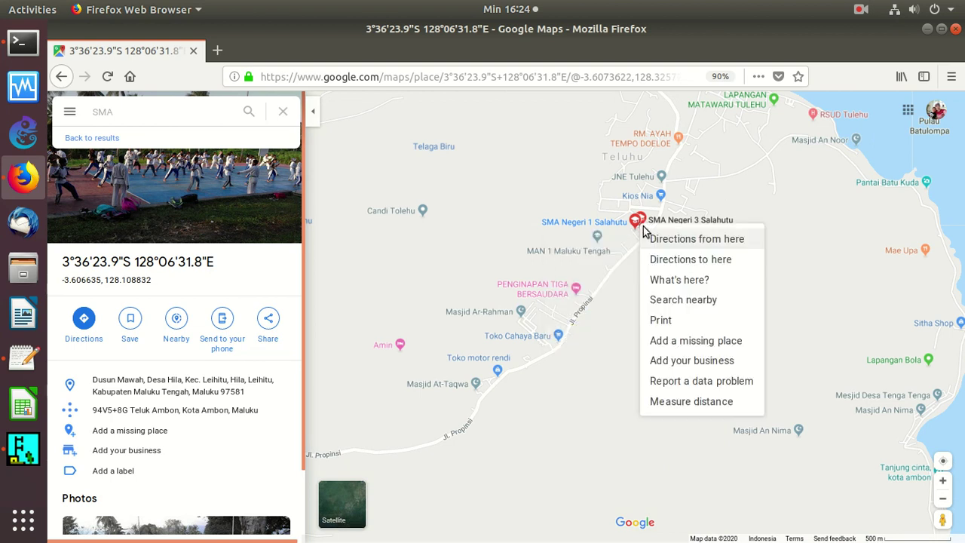
click(672, 279)
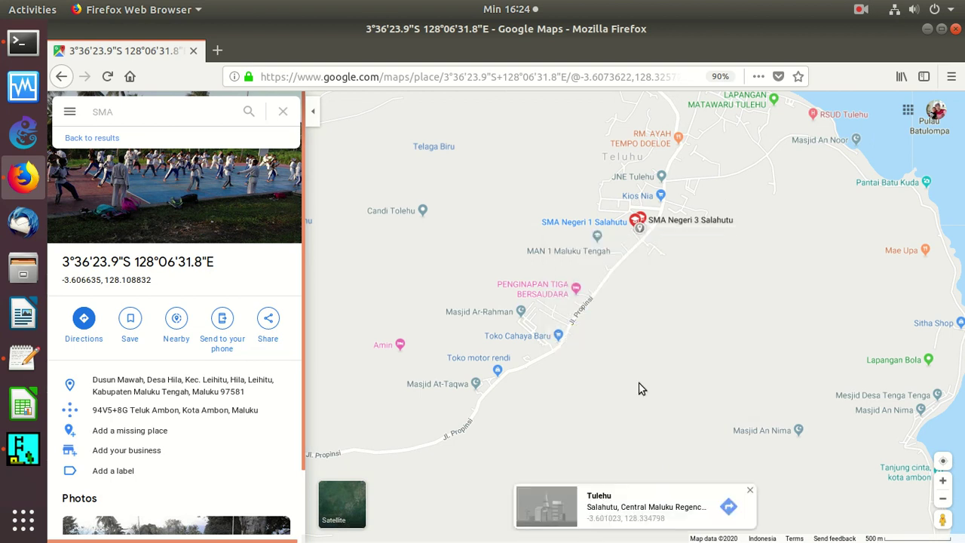
click(620, 519)
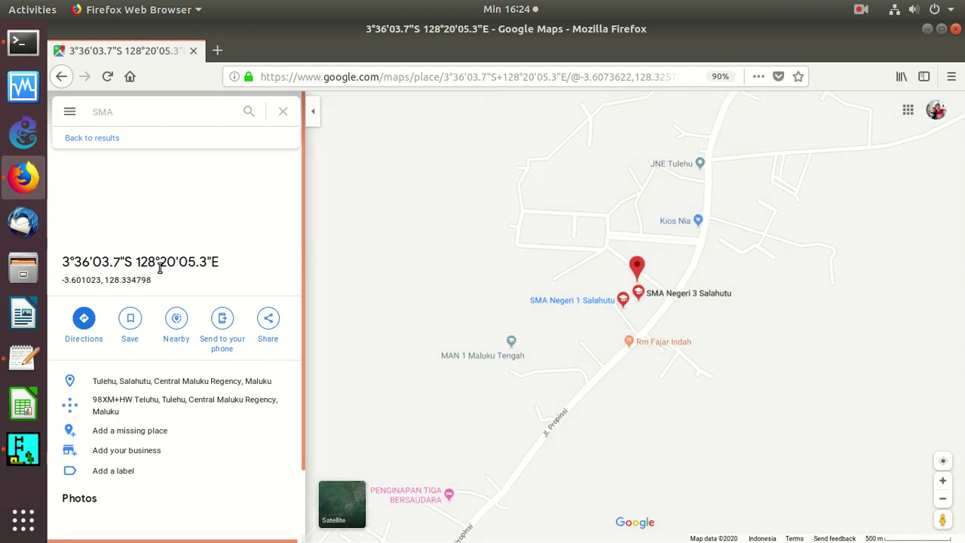
Step: Copy the point's decimal coordinates -3.601023, 128.334798 into a new line of the coordinate list in Text Editor
drag(151, 280, 58, 287)
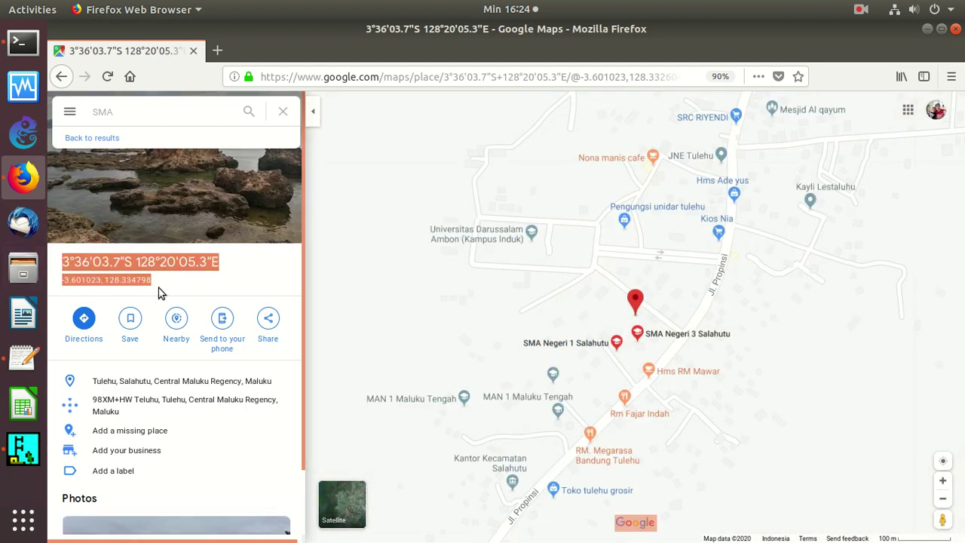
drag(158, 283, 60, 289)
right_click(106, 283)
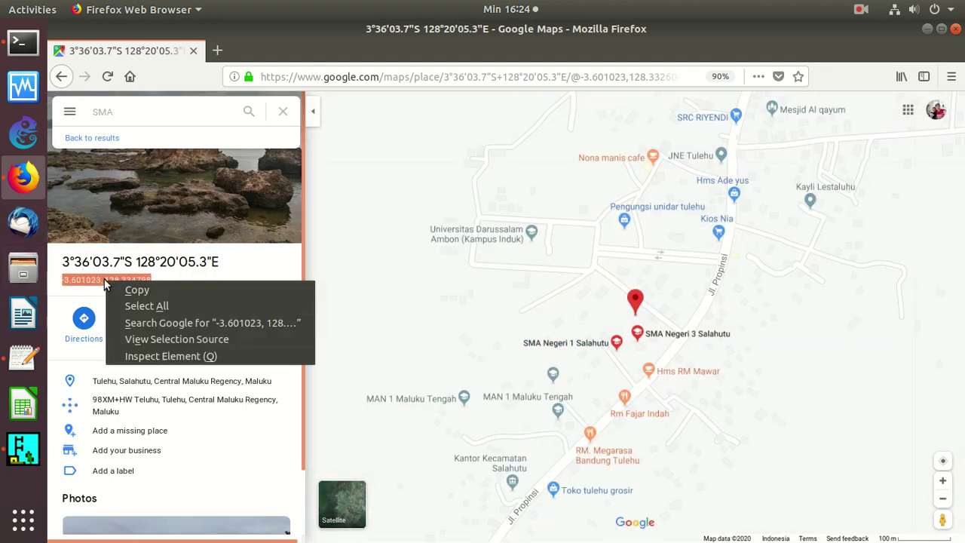
click(136, 290)
click(22, 358)
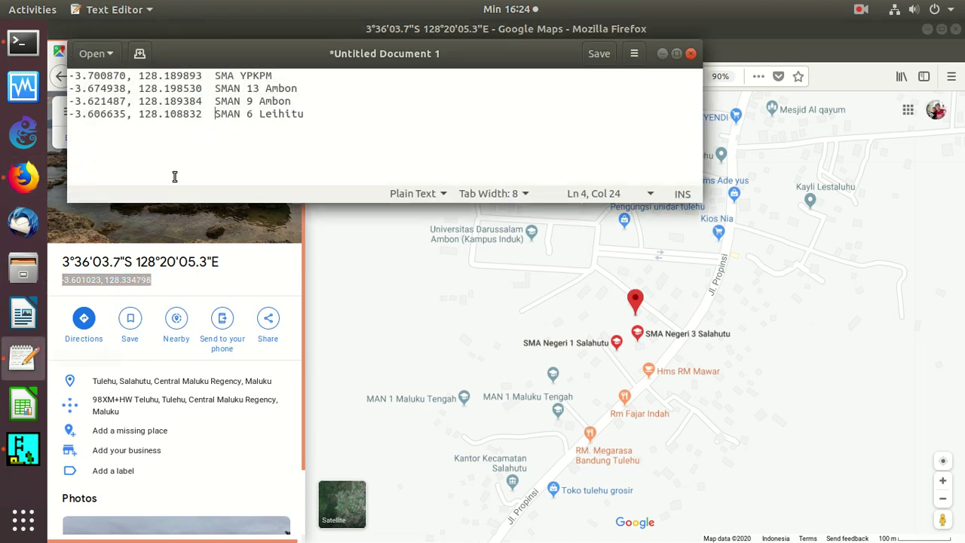
key(Return)
key(ctrl+v)
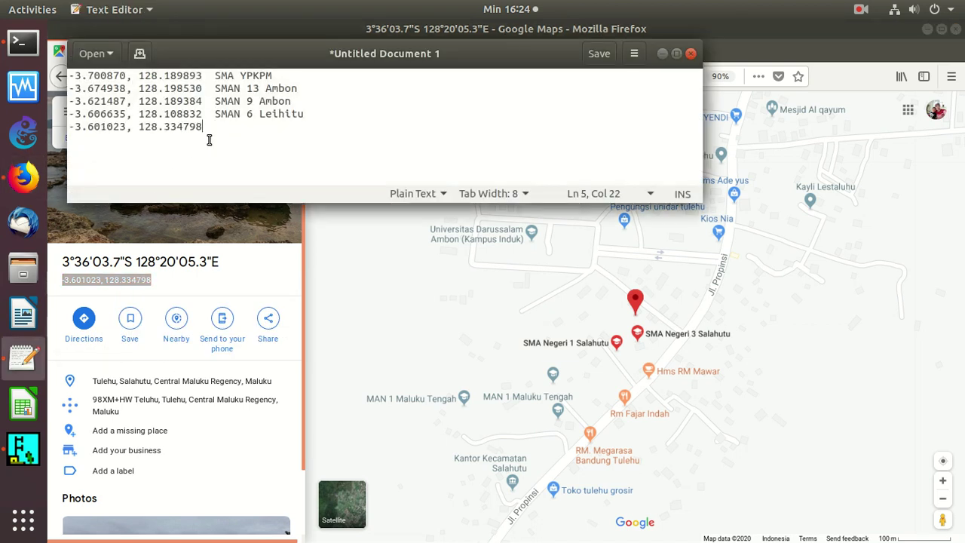
Step: Label the new coordinate line SMAN 3 Salahutu
text(SMAN 3 Sak)
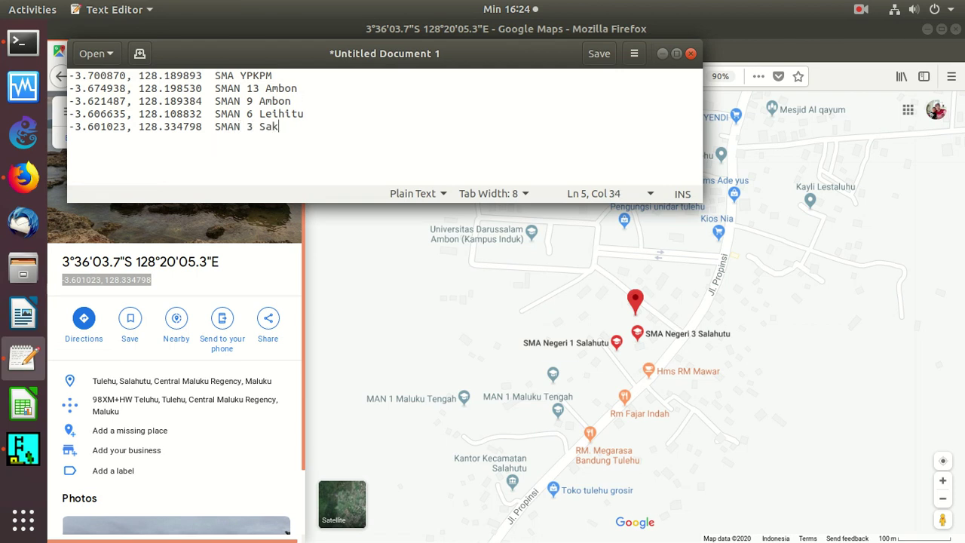
text(auu)
key(BackSpace)
key(BackSpace)
text(u)
Step: Copy the latitude -3.601023 from the notes into the coordinates of the fifth, unnamed unit in Radio Mobile
drag(126, 128, 66, 128)
right_click(87, 128)
click(105, 184)
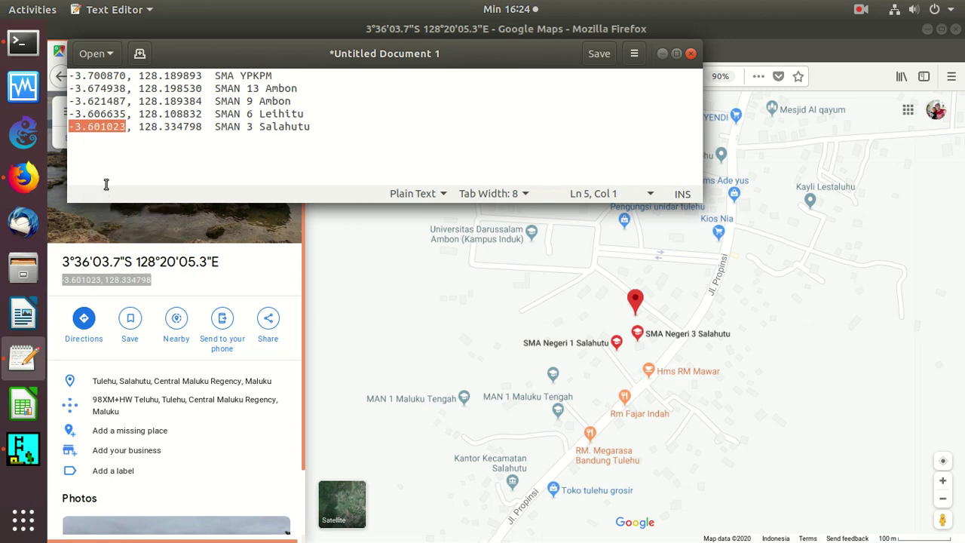
click(19, 466)
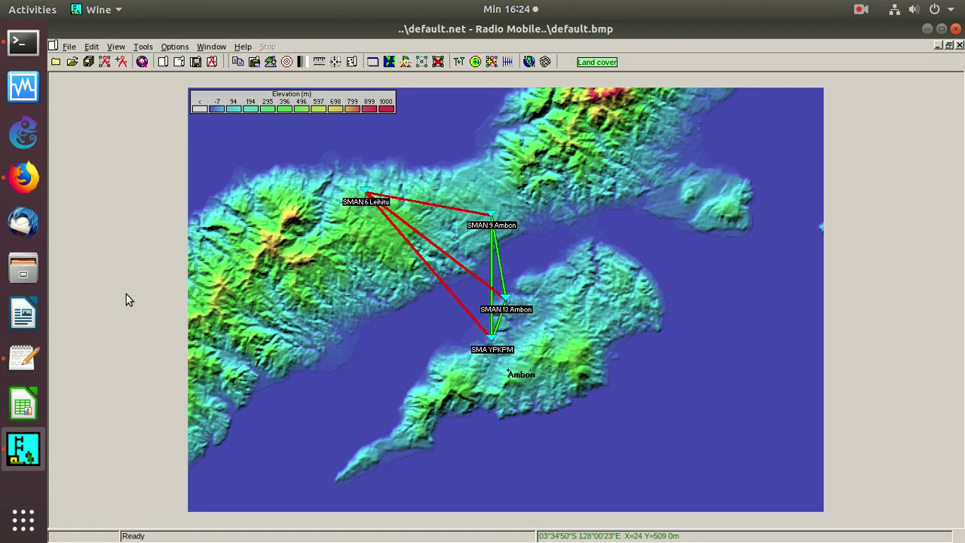
click(69, 47)
click(80, 118)
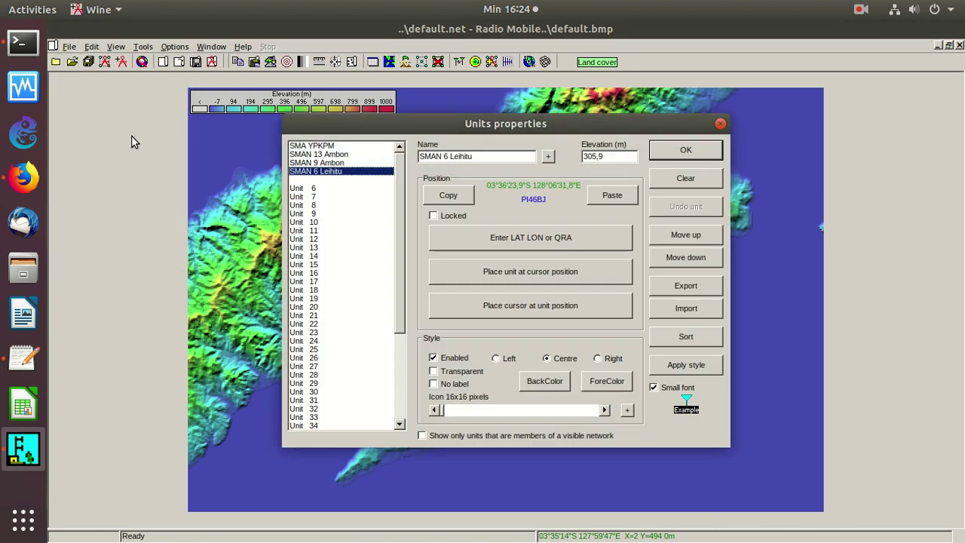
click(306, 180)
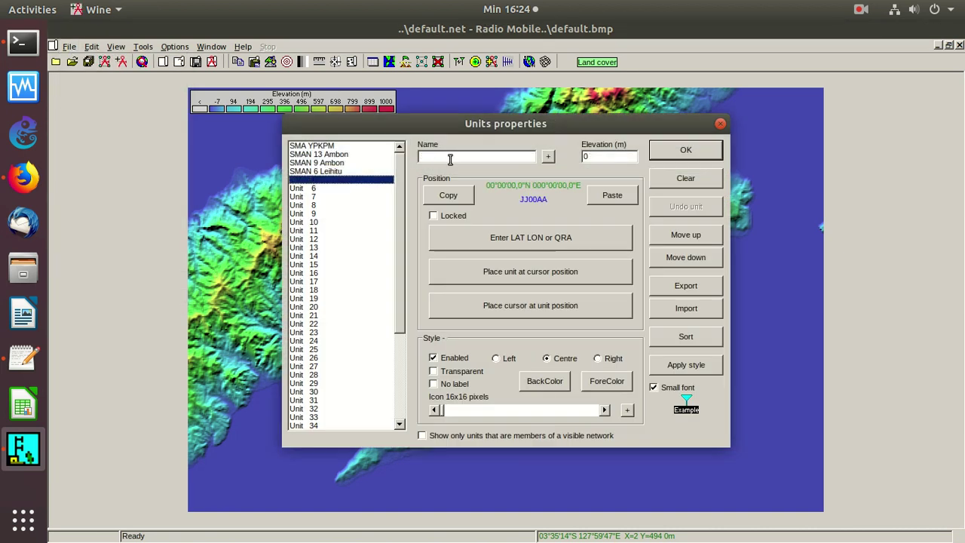
click(507, 239)
click(445, 291)
key(ctrl+v)
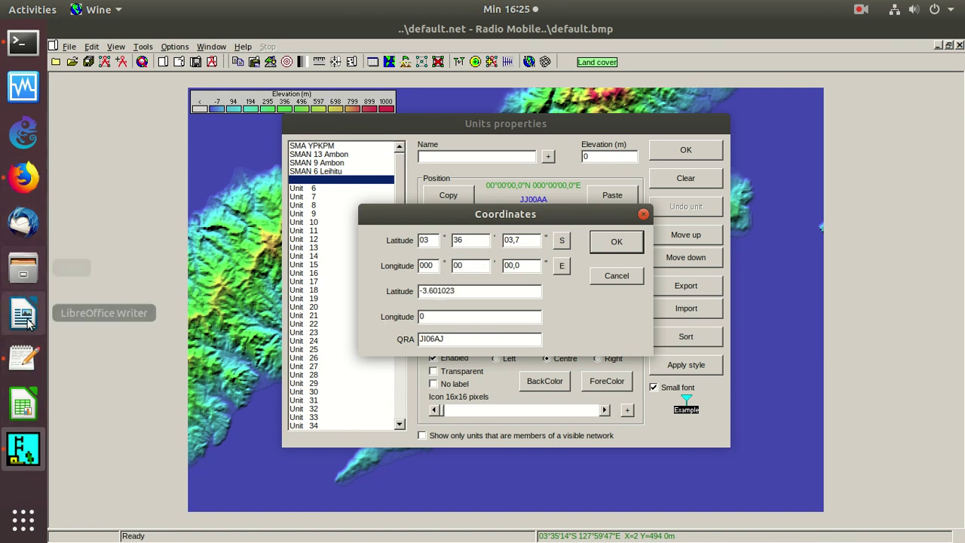
Step: Copy the longitude 128.334798 from the notes into the unit's coordinates and accept the position
click(23, 358)
drag(203, 127, 139, 127)
right_click(160, 130)
click(184, 182)
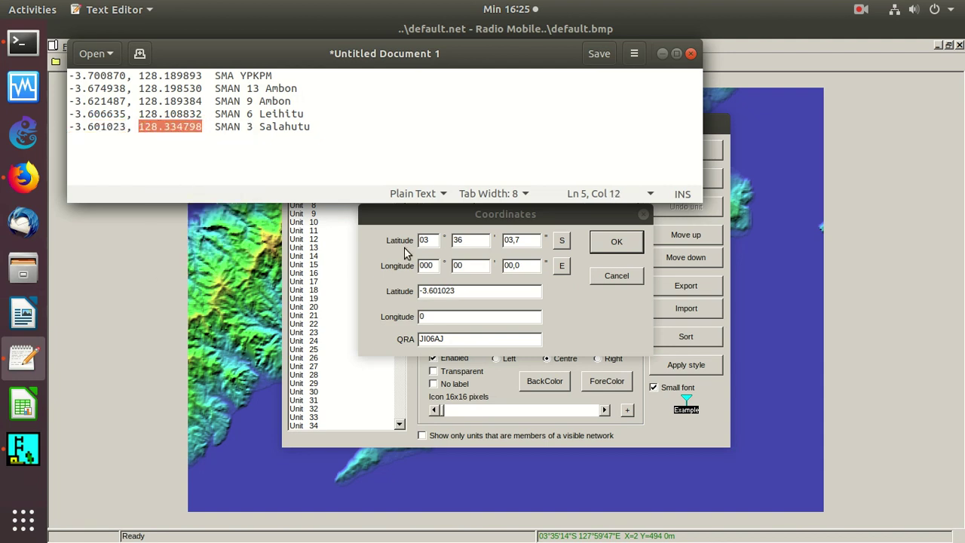
click(463, 318)
key(ctrl+v)
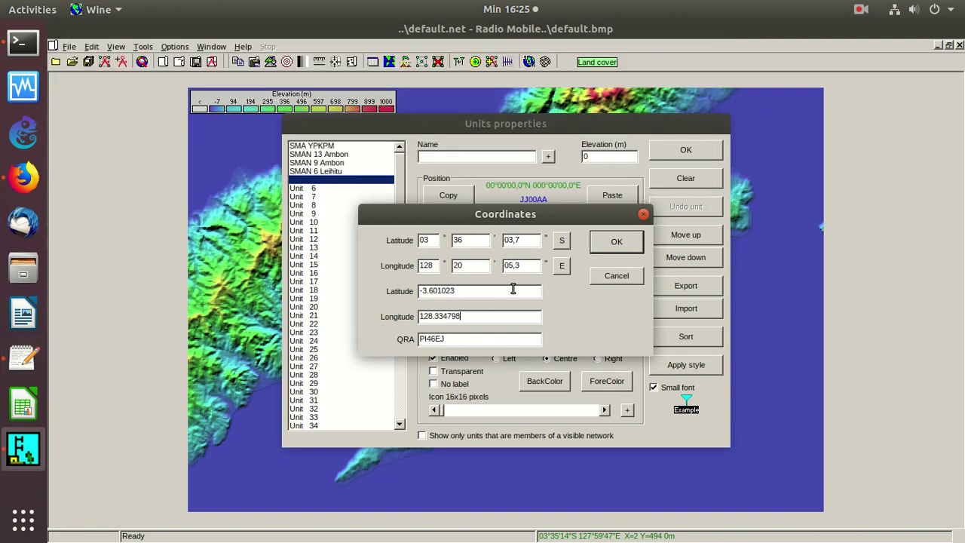
click(616, 242)
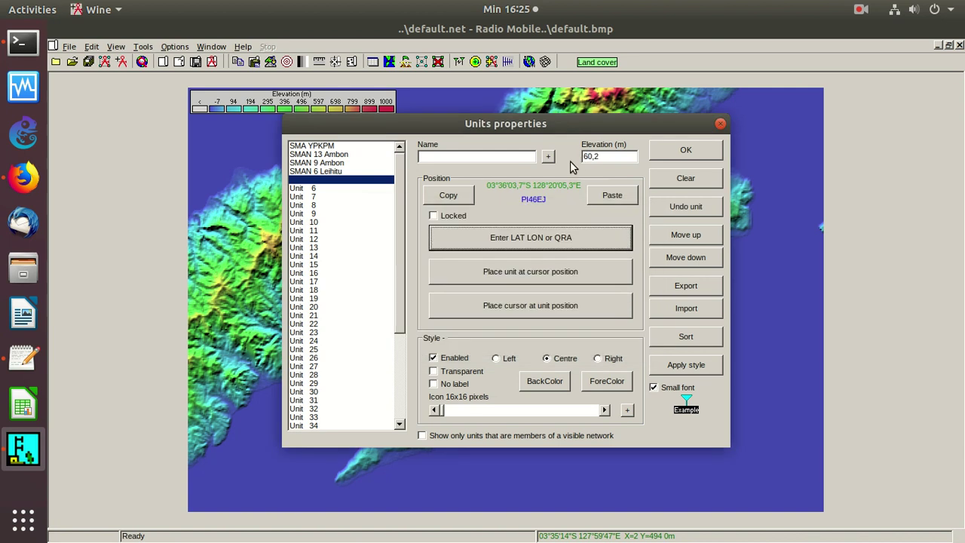
Step: Copy the name SMAN 3 Salahutu from the notes into the fifth unit's name and accept the unit properties
click(22, 359)
drag(312, 126, 215, 126)
right_click(262, 126)
click(287, 179)
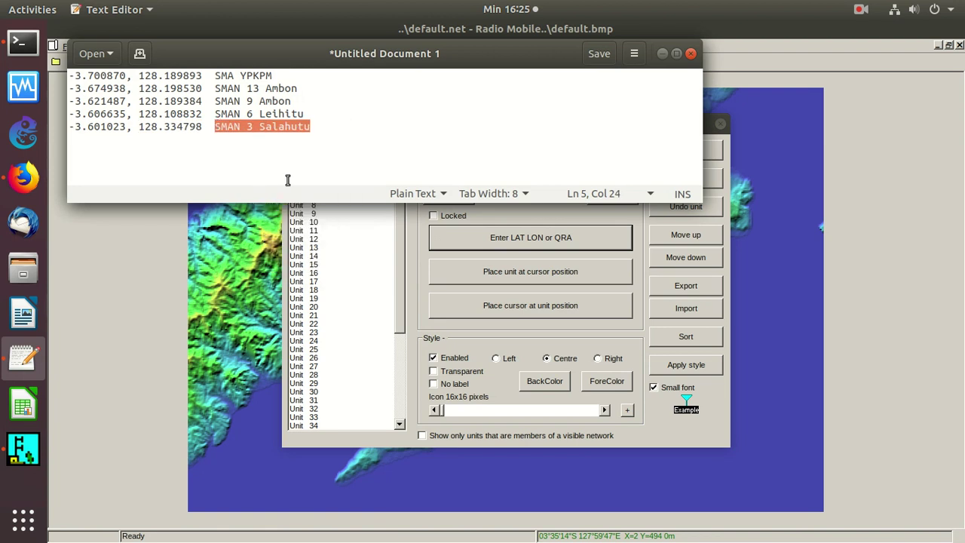
click(386, 223)
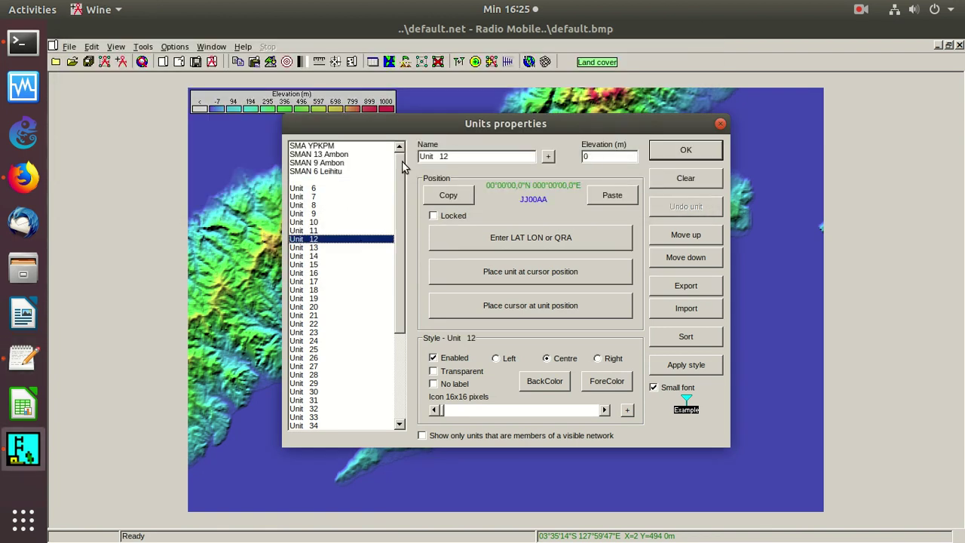
click(339, 179)
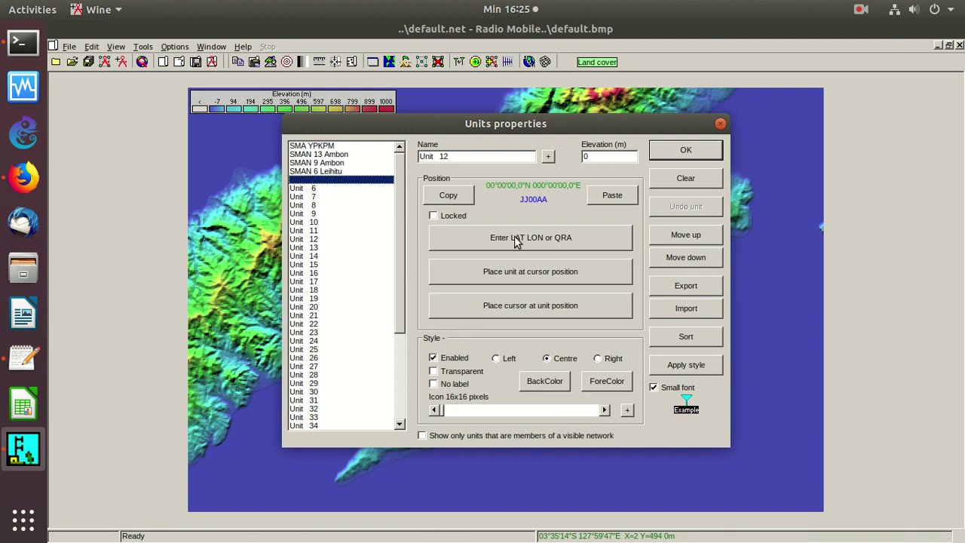
click(514, 237)
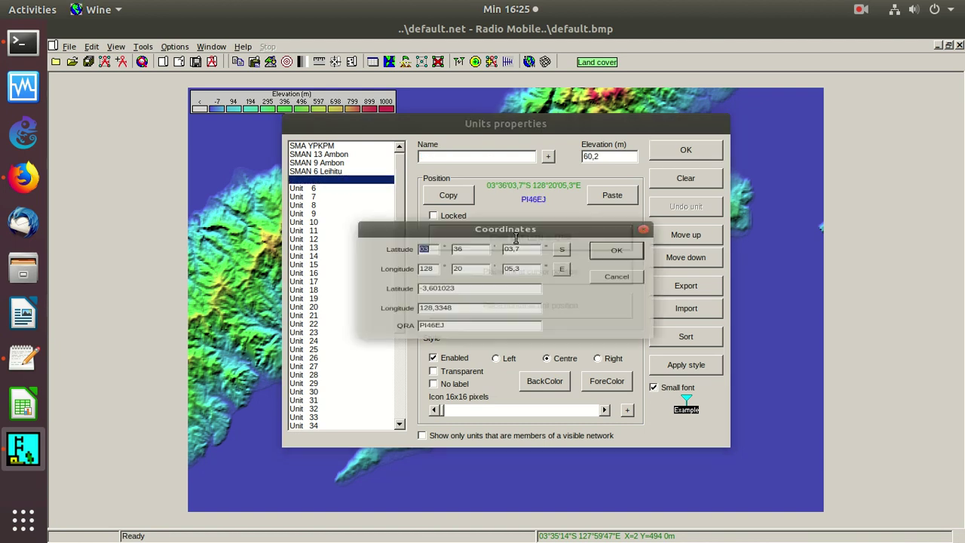
click(614, 243)
click(486, 154)
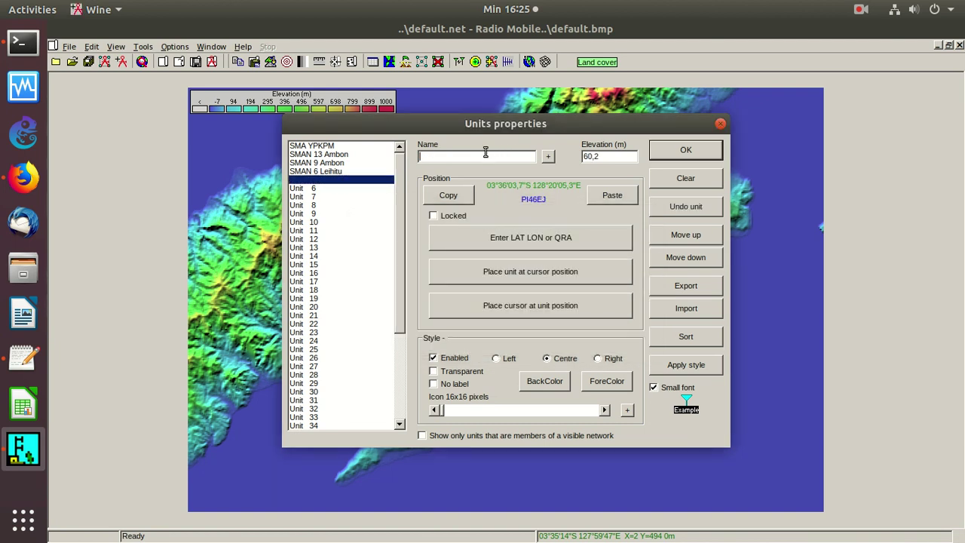
key(ctrl+v)
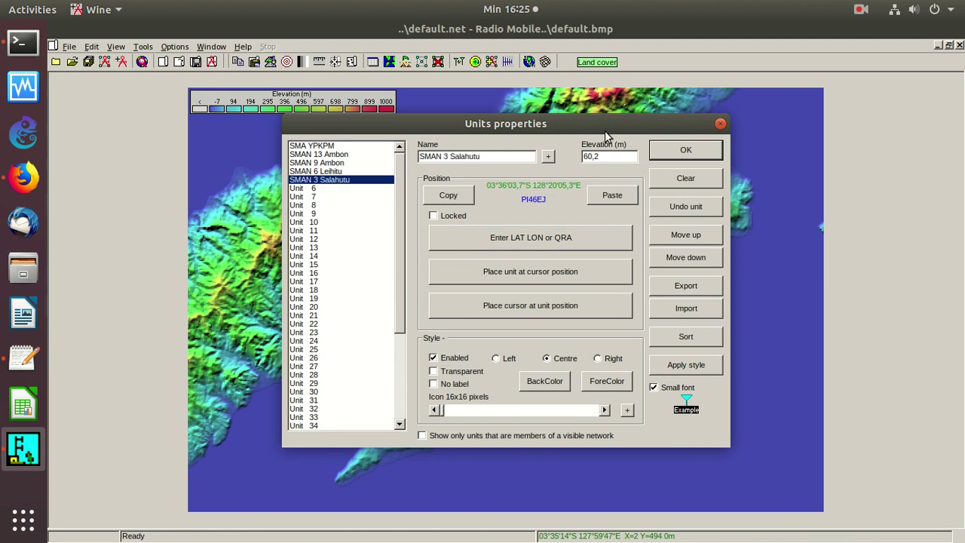
click(679, 148)
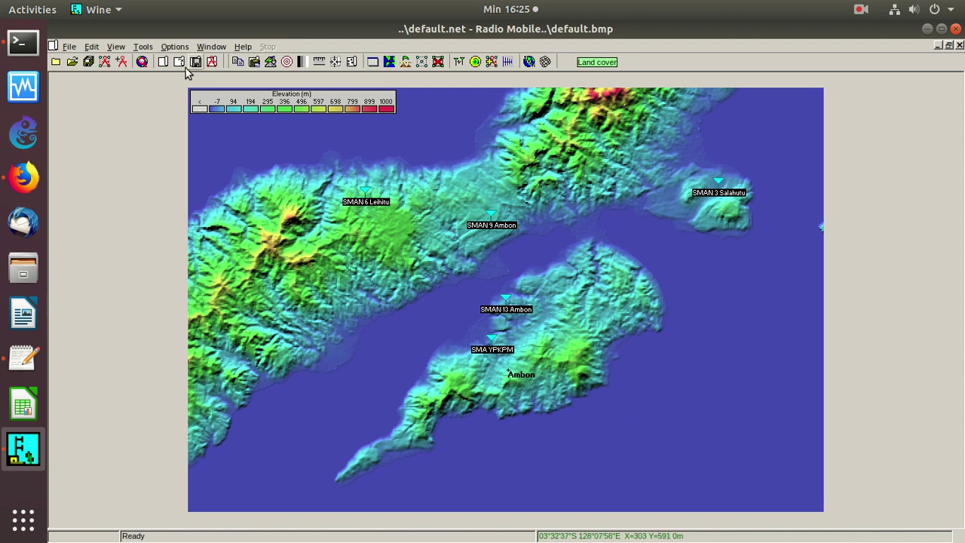
Step: Make SMAN 3 Salahutu a Node member of the WiFi 2.4GHz network, accept the properties and show the network links on the map
click(69, 47)
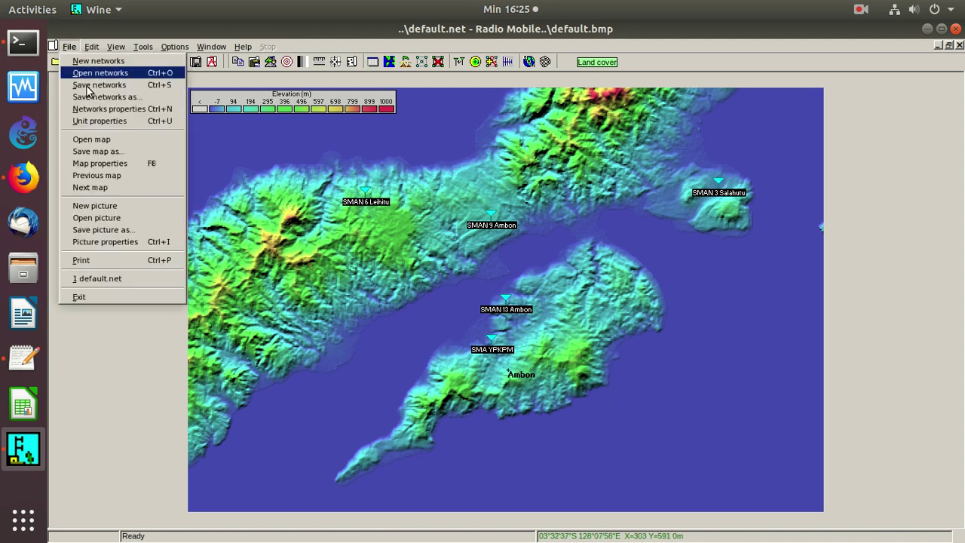
key(Escape)
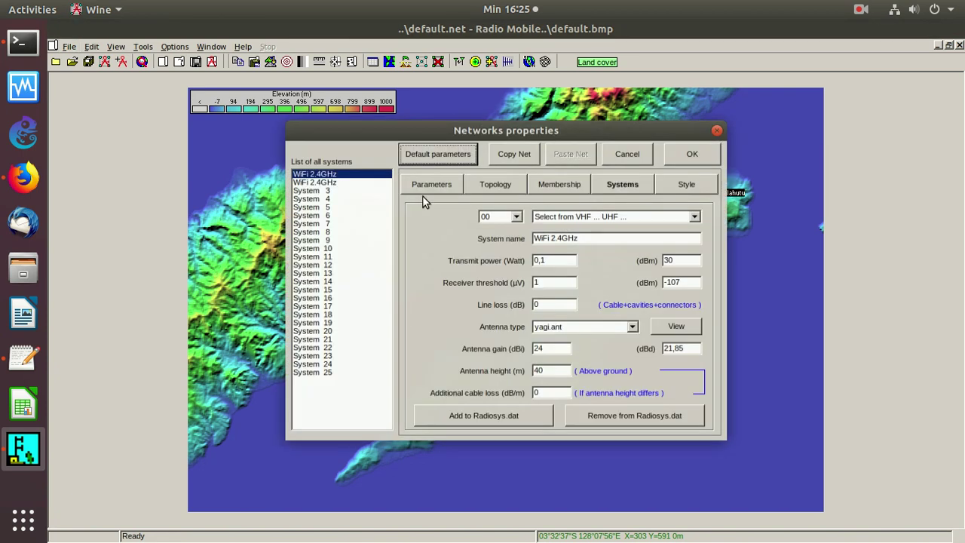
click(560, 184)
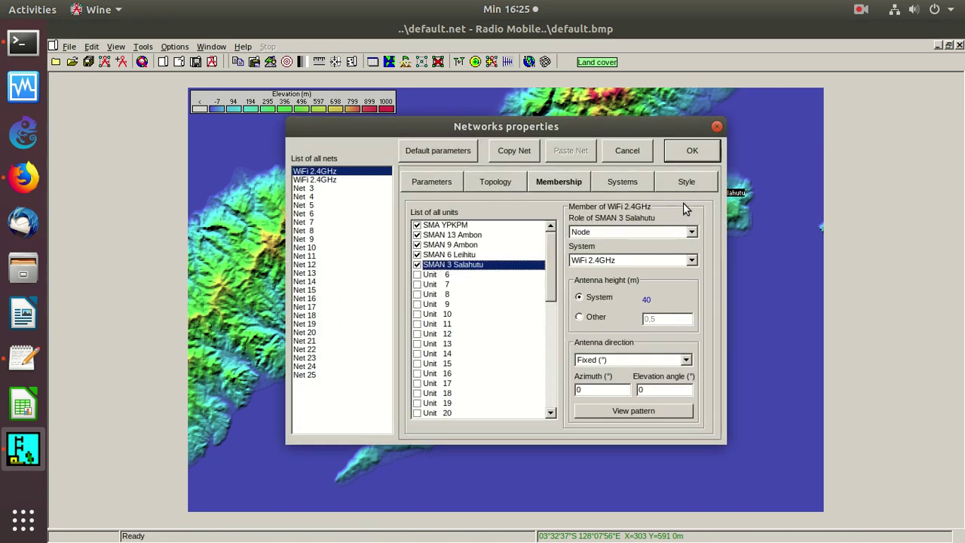
click(695, 150)
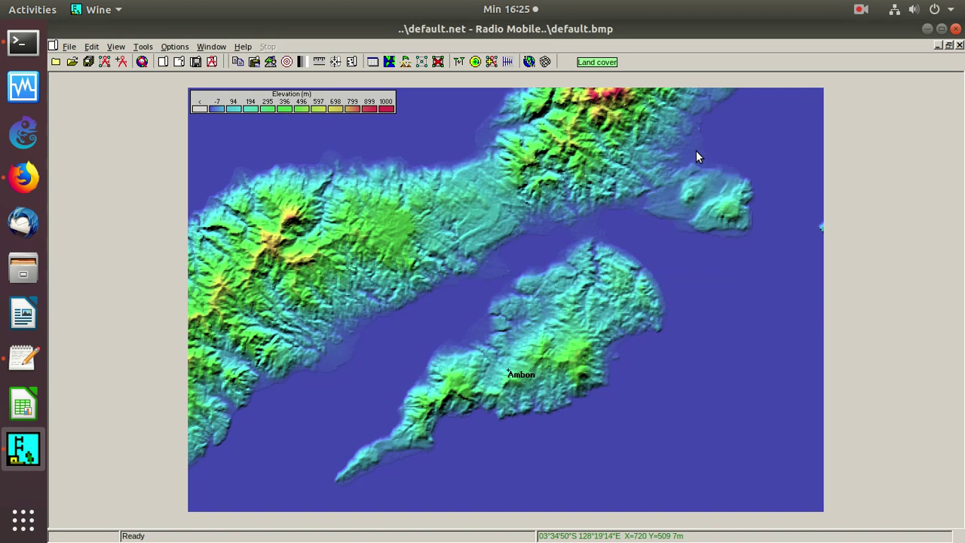
click(420, 60)
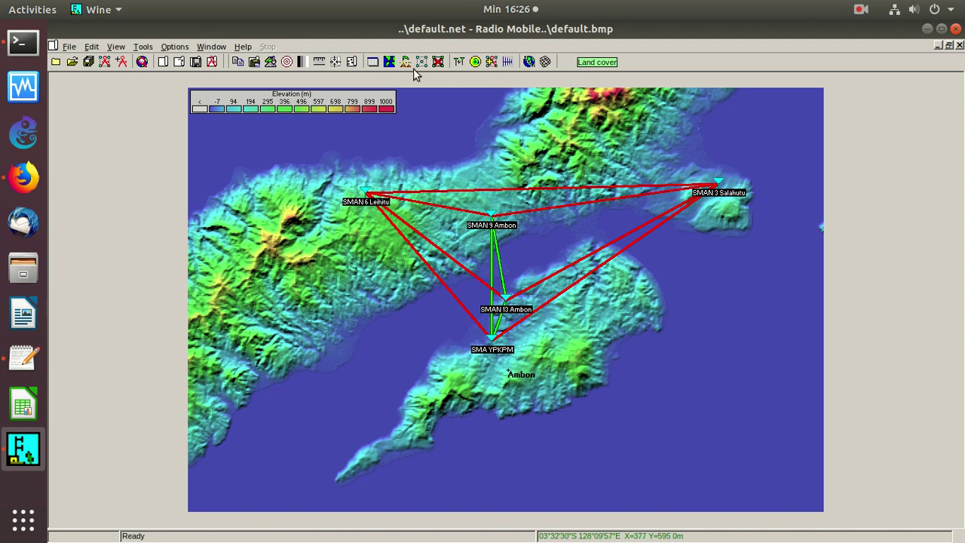
Step: Open the Radio Link analysis and examine the profile from SMAN 9 Ambon to SMAN 13 Ambon
click(459, 61)
click(460, 62)
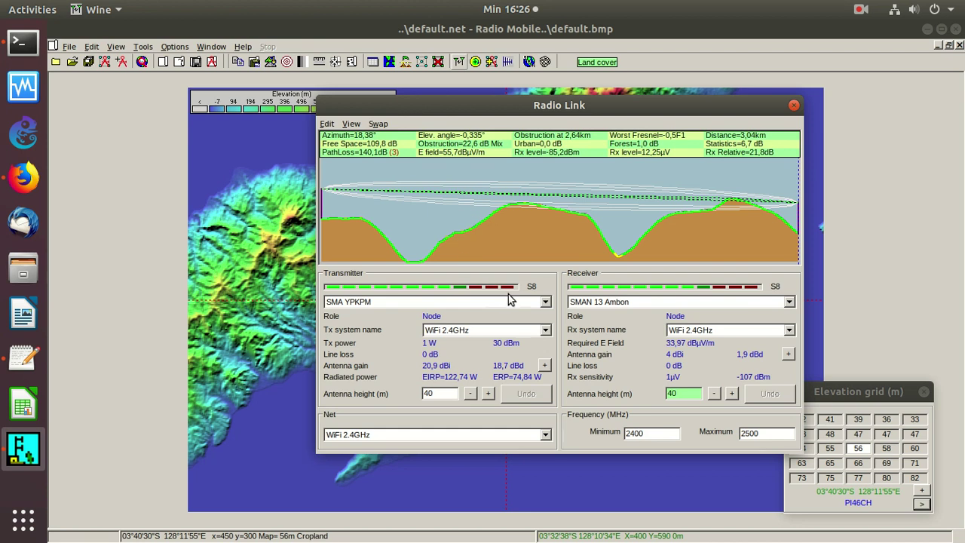
click(546, 302)
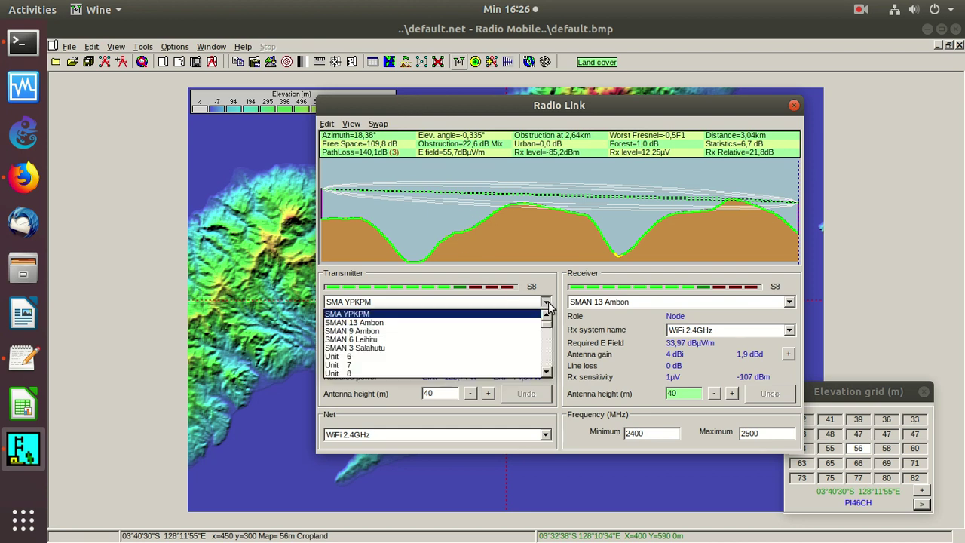
click(439, 332)
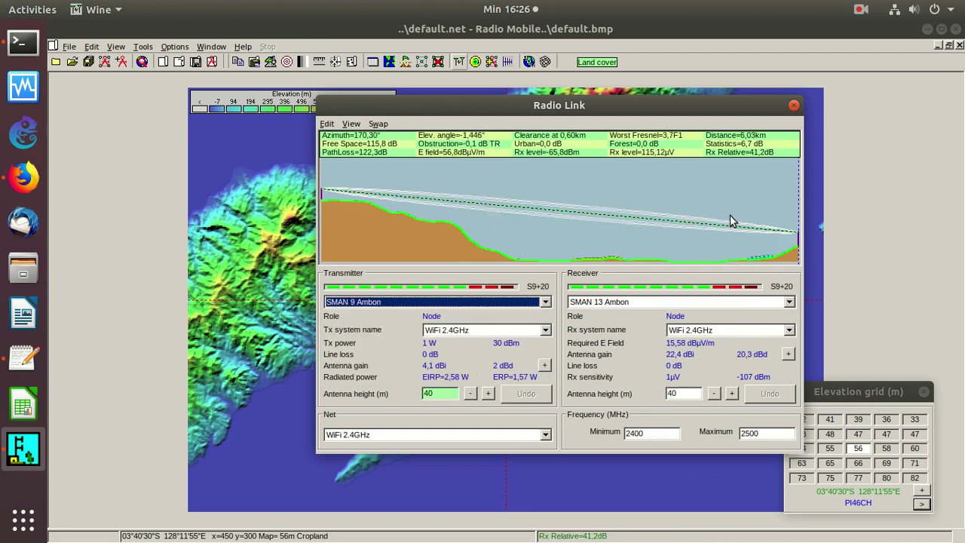
Step: Examine the Radio Link profile from SMAN 9 Ambon to SMAN 3 Salahutu and close the analysis
click(758, 302)
click(643, 340)
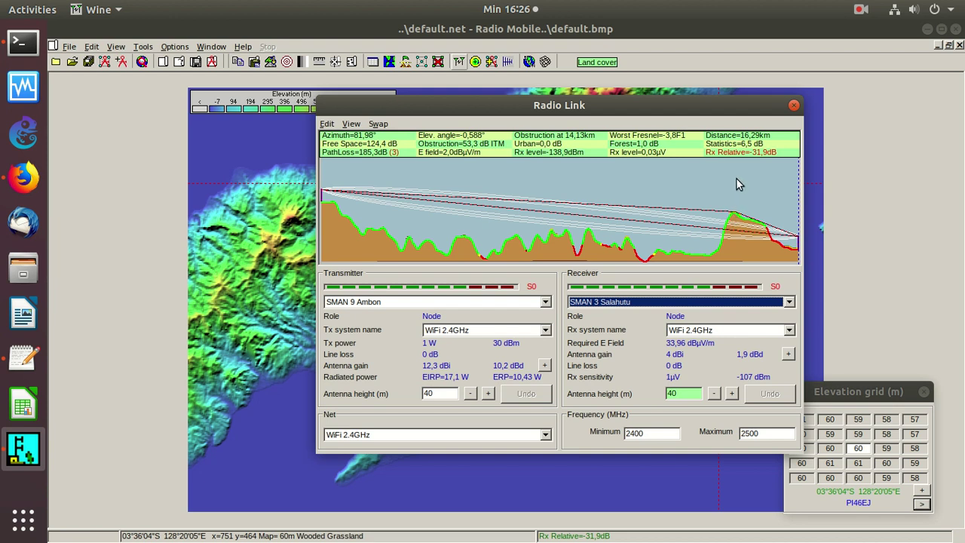
click(793, 106)
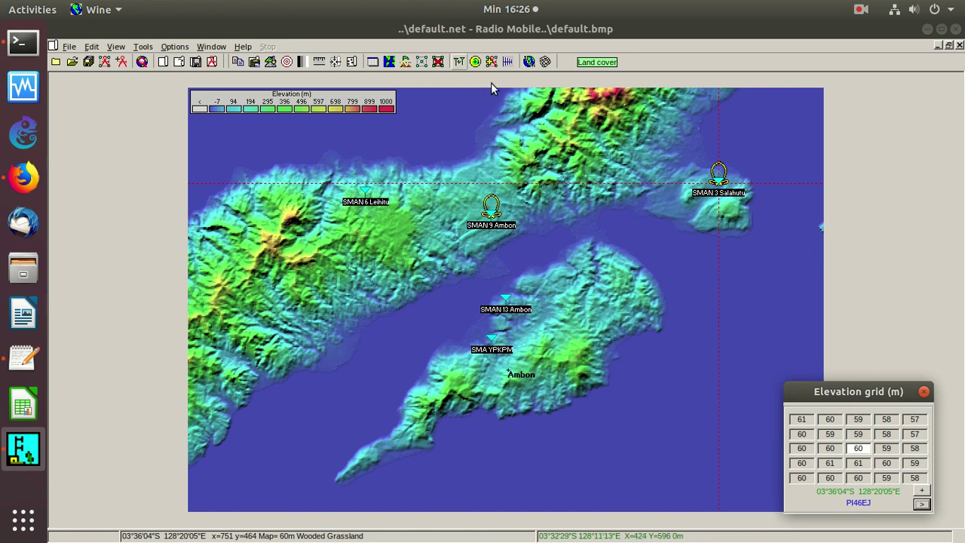
click(458, 57)
click(460, 61)
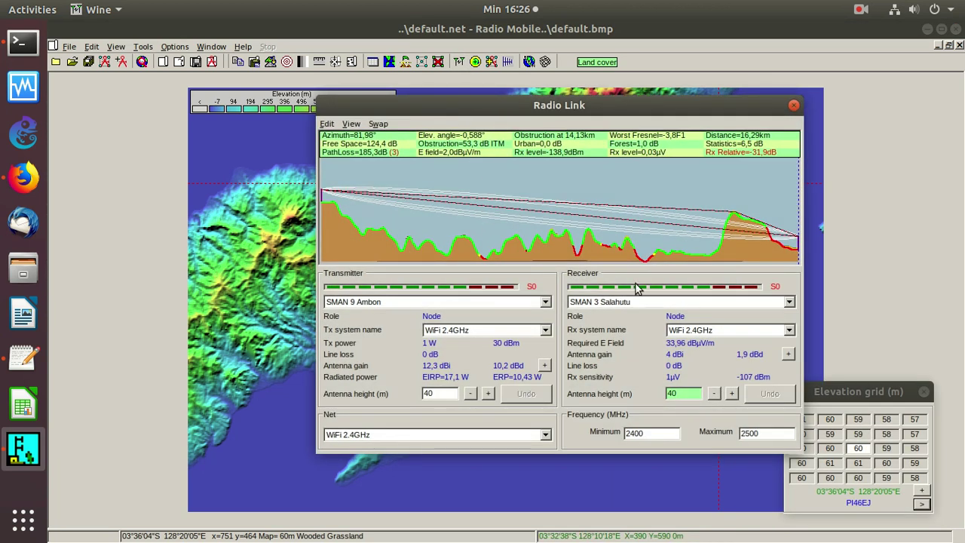
click(754, 303)
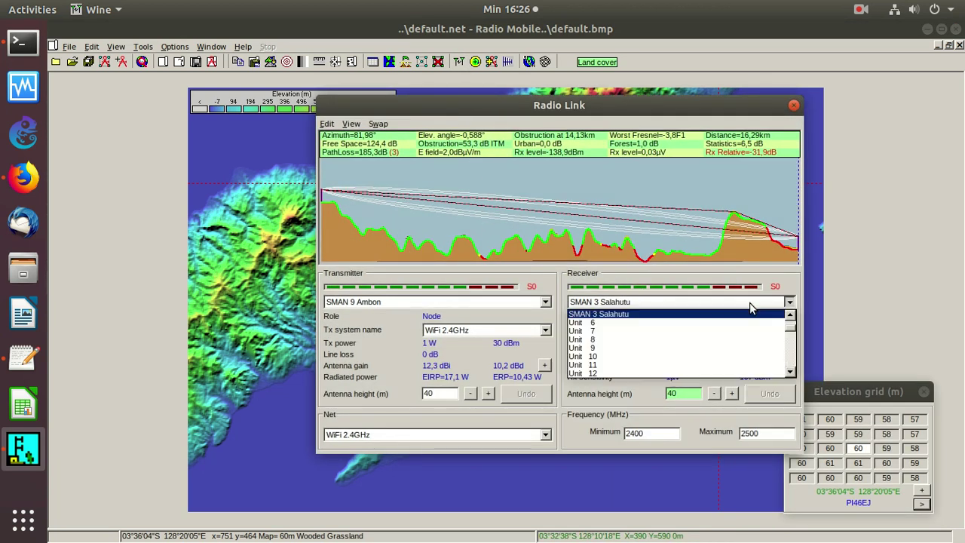
click(629, 325)
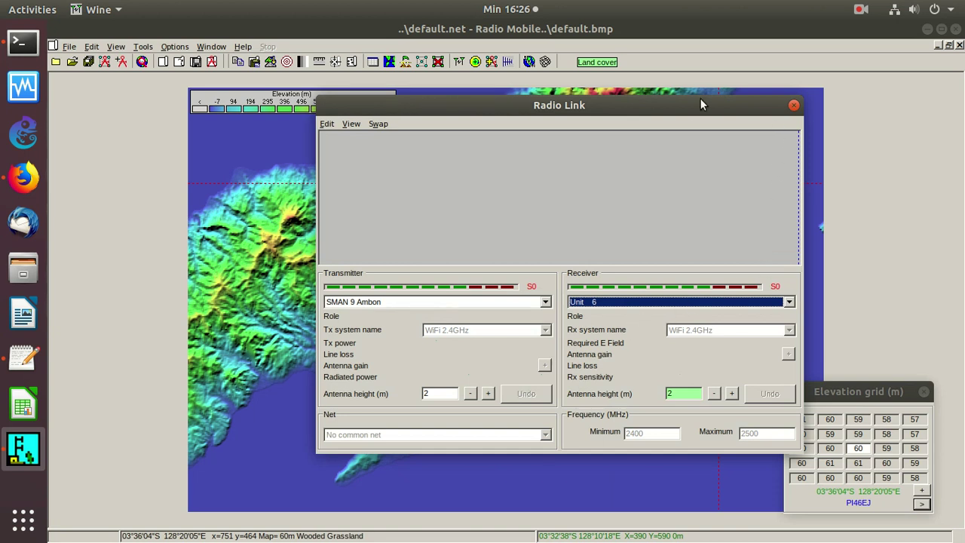
click(792, 107)
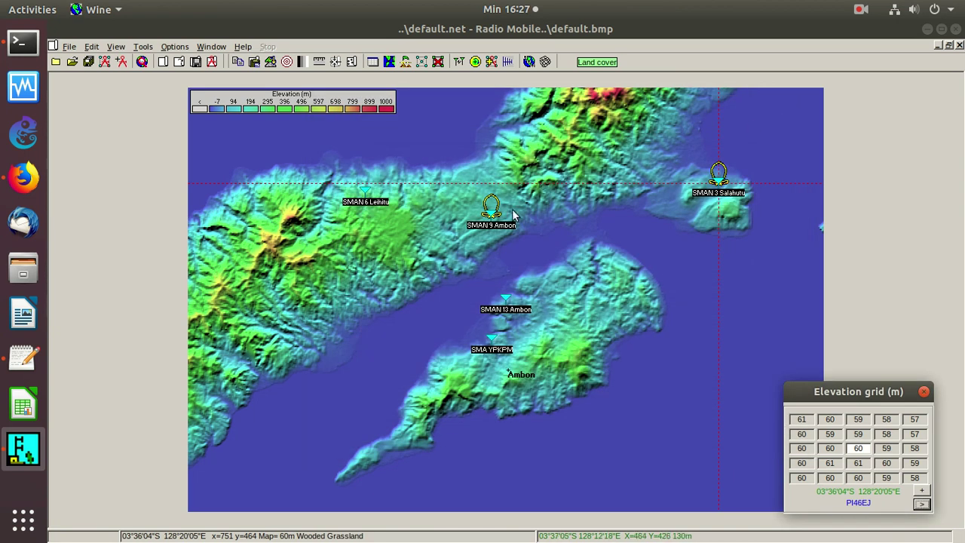
Step: Reopen the Radio Link analysis, examine the profile from SMAN 9 Ambon to SMAN 6 Leihitu and close it
click(475, 61)
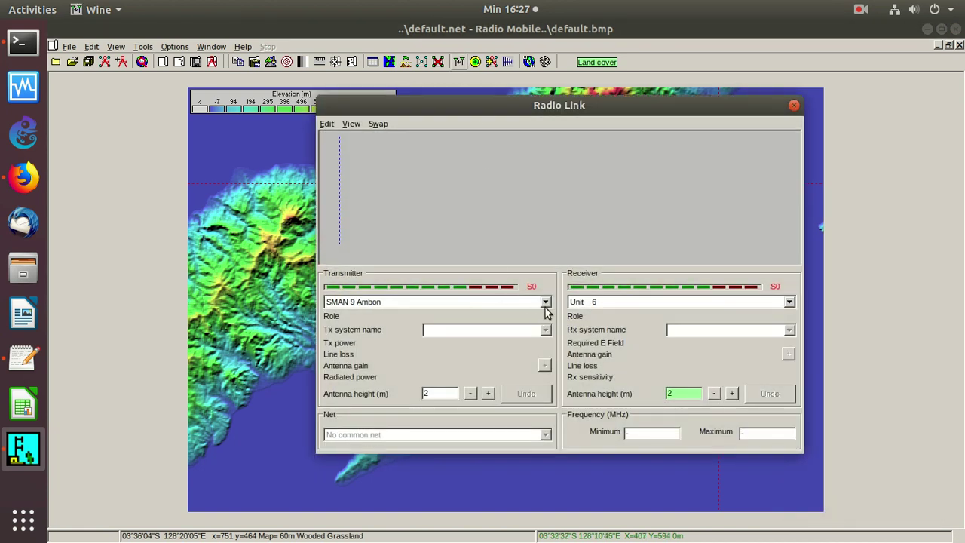
click(790, 303)
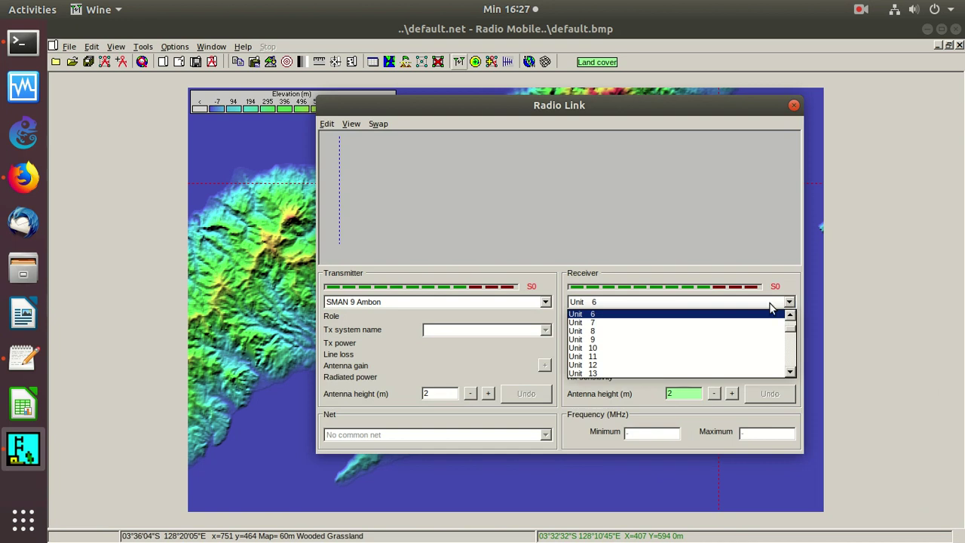
click(789, 315)
click(790, 316)
click(789, 315)
click(790, 315)
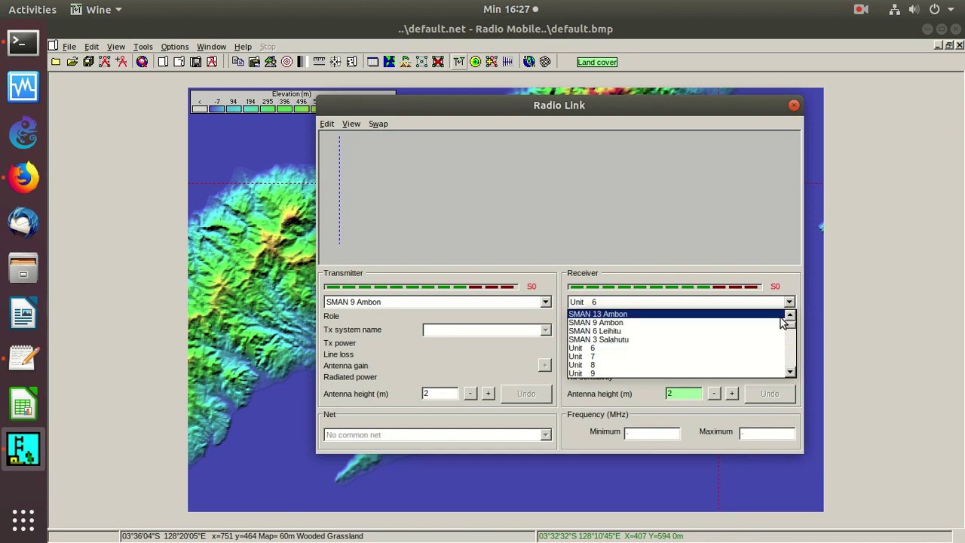
click(643, 332)
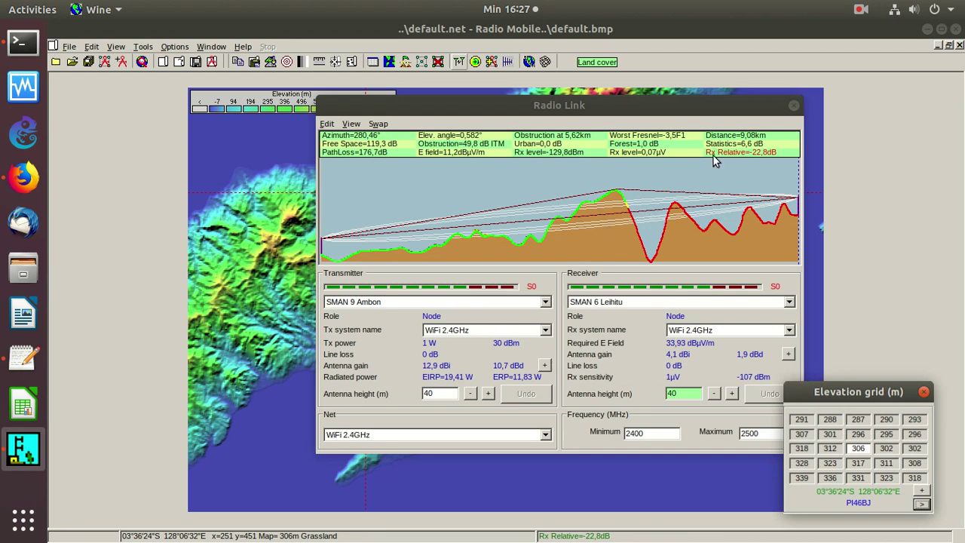
click(794, 105)
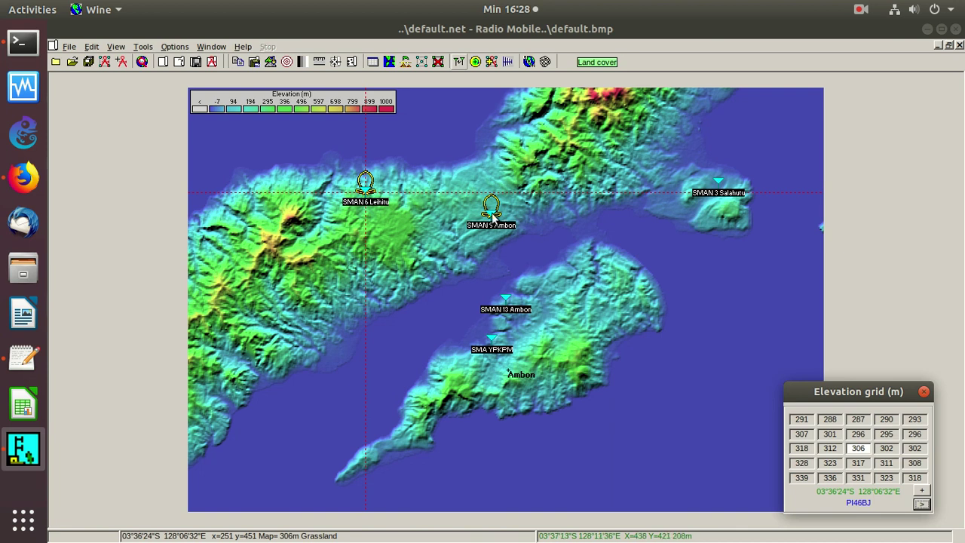
Step: Place the map cursor on the hill just west of SMAN 3 Salahutu and refine it on the elevation grid to 03°36'29"S 128°19'01"E
click(691, 195)
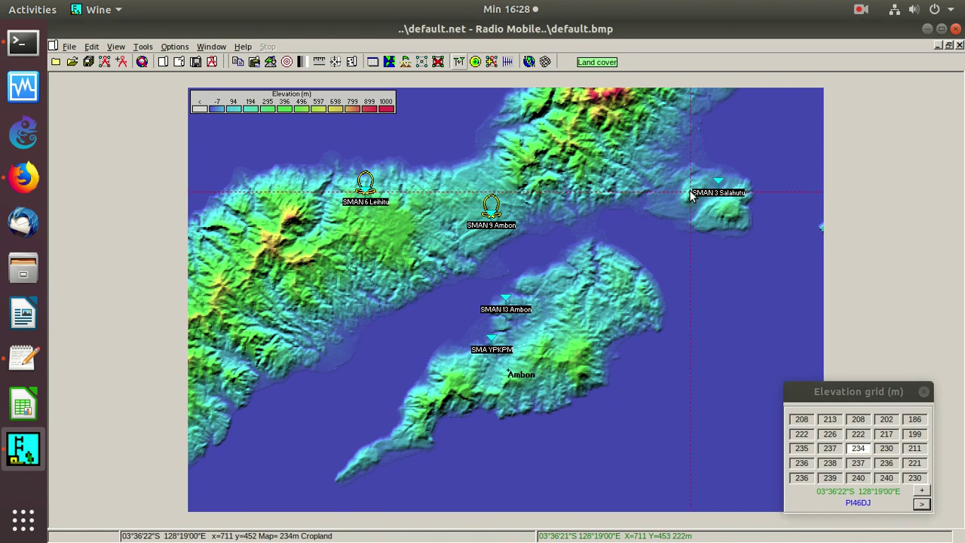
drag(856, 391, 794, 254)
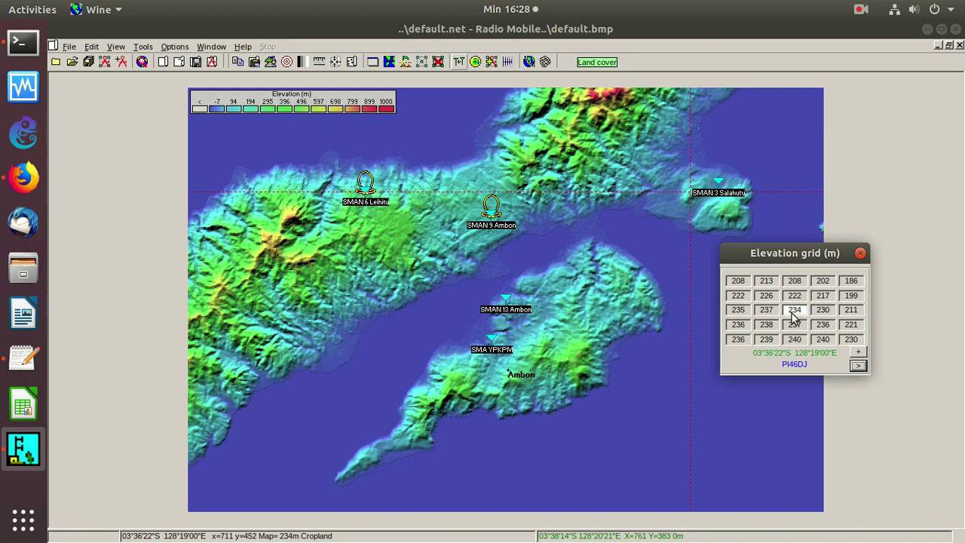
click(766, 311)
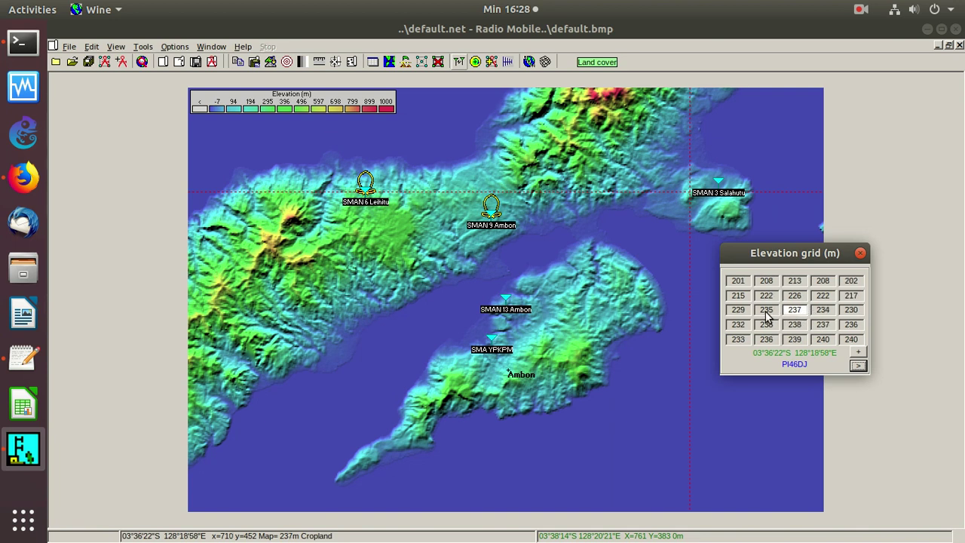
click(795, 325)
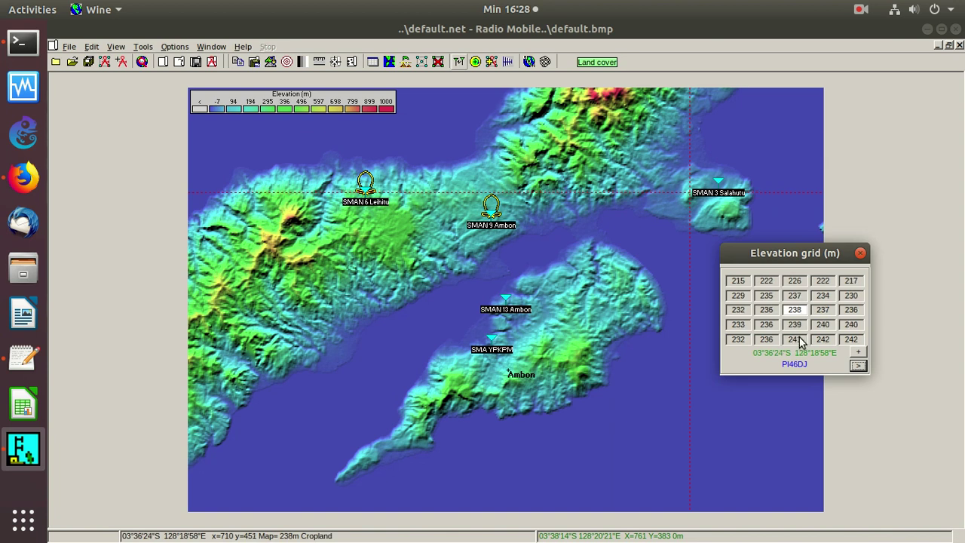
click(853, 341)
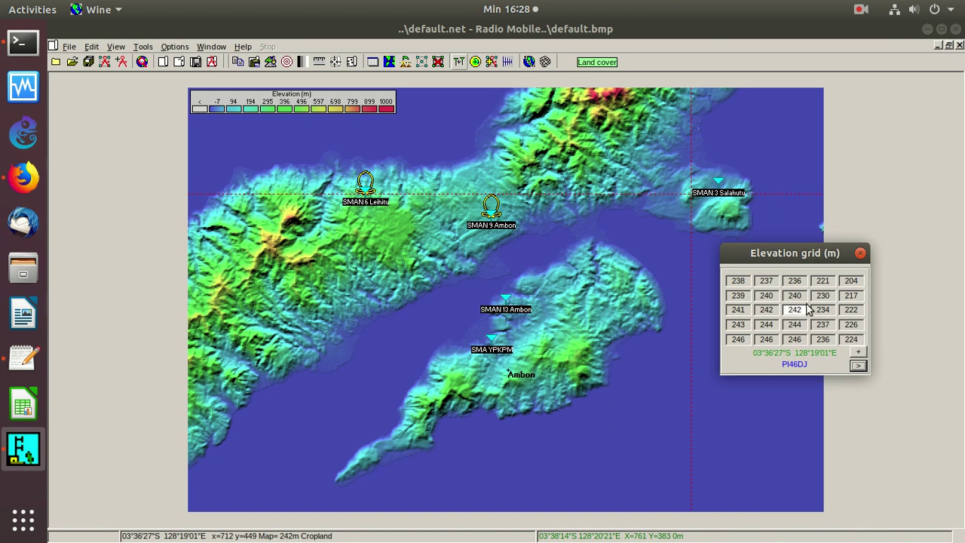
click(801, 327)
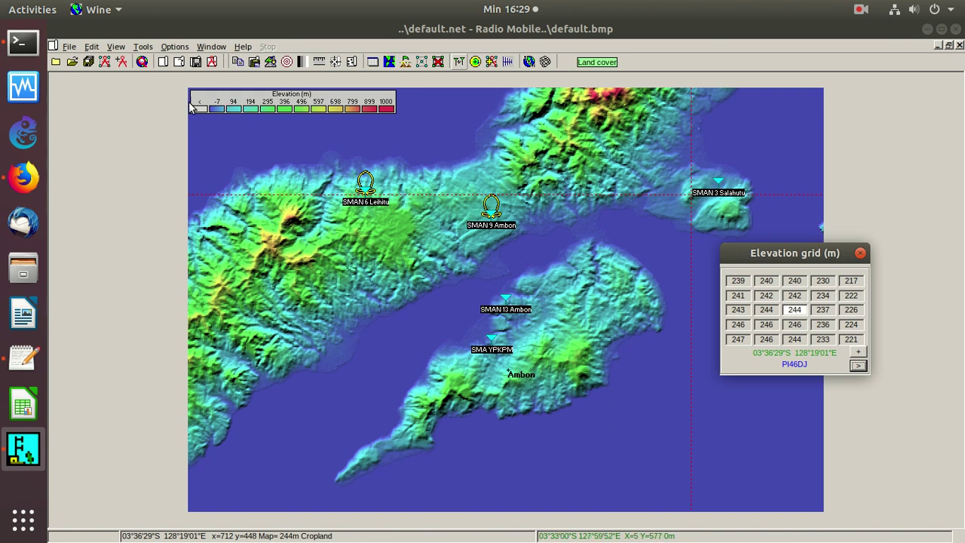
Step: Open the unit properties and clear Unit 6
click(121, 61)
click(68, 46)
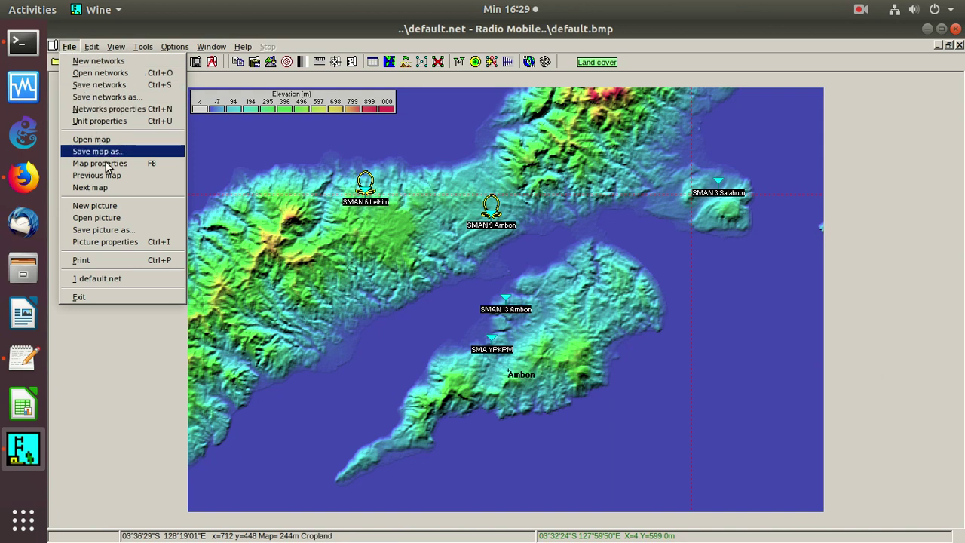
click(75, 121)
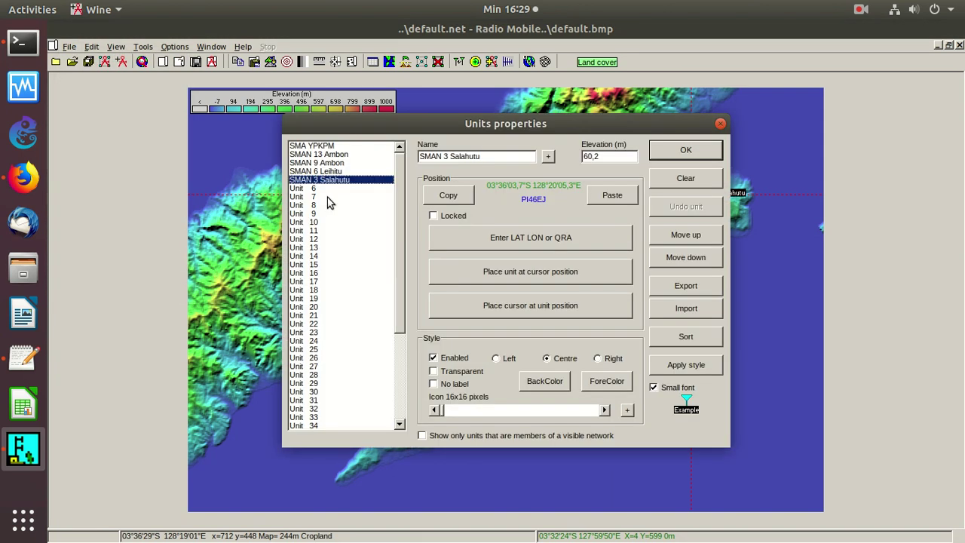
click(305, 189)
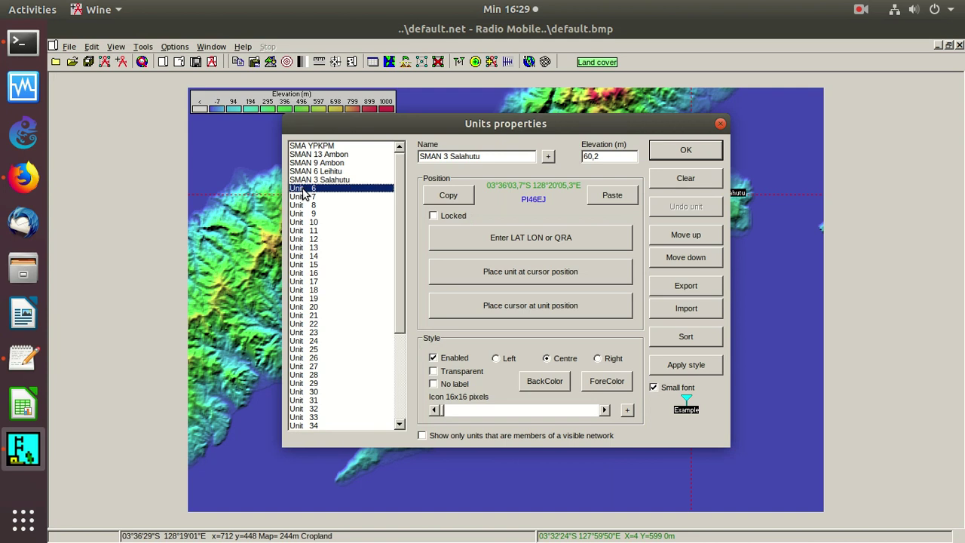
click(685, 178)
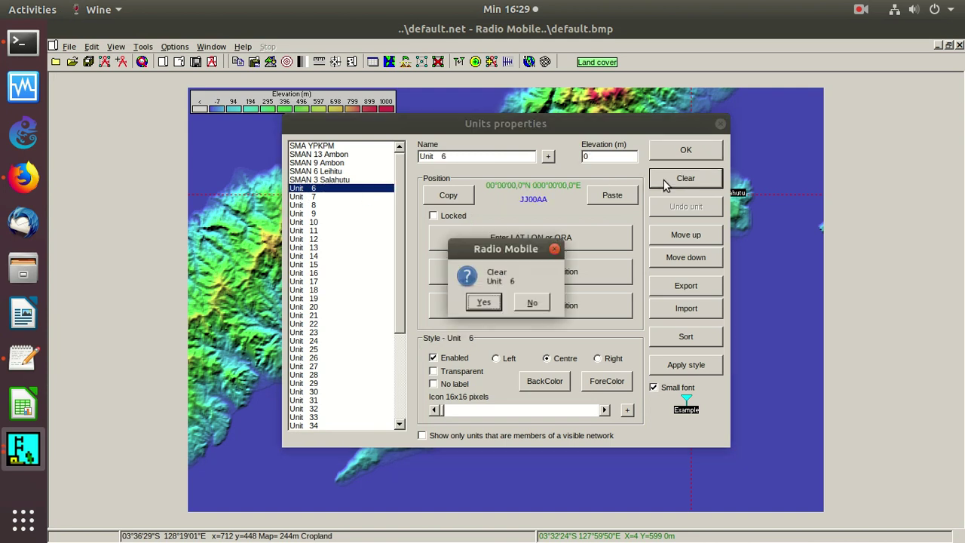
click(484, 303)
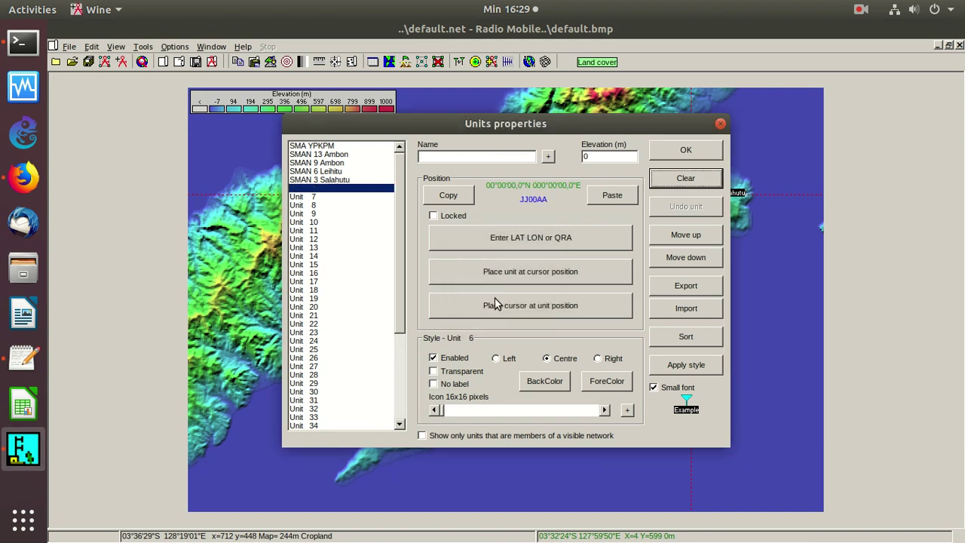
Step: Name the cleared sixth unit Relay 1, place it at the cursor position and accept the unit properties
click(476, 157)
text(Re)
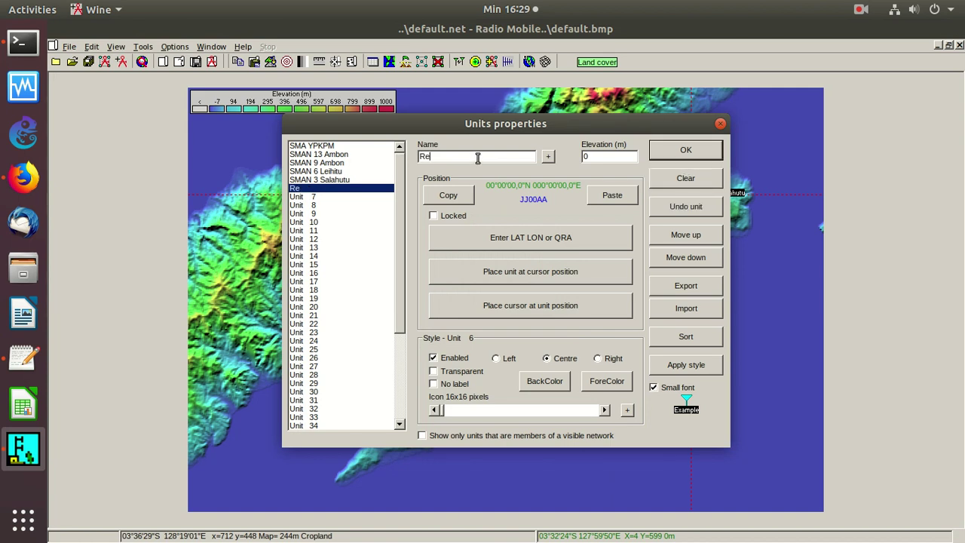
text(lay 1q)
key(BackSpace)
click(508, 274)
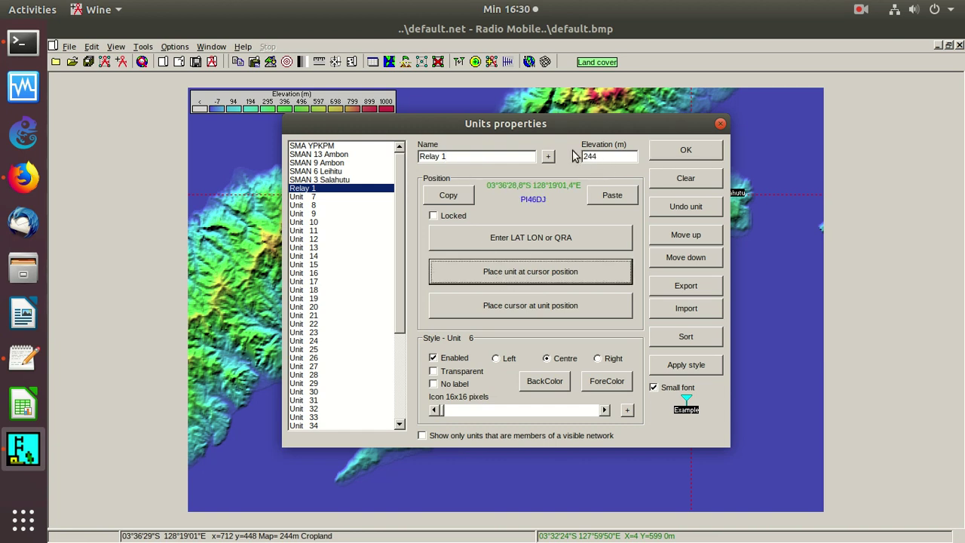
click(521, 239)
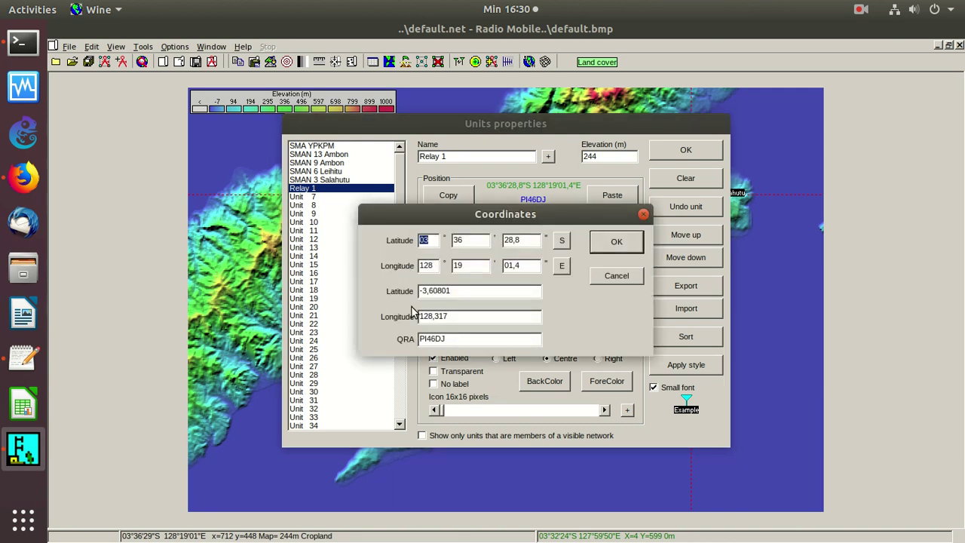
click(614, 276)
click(685, 151)
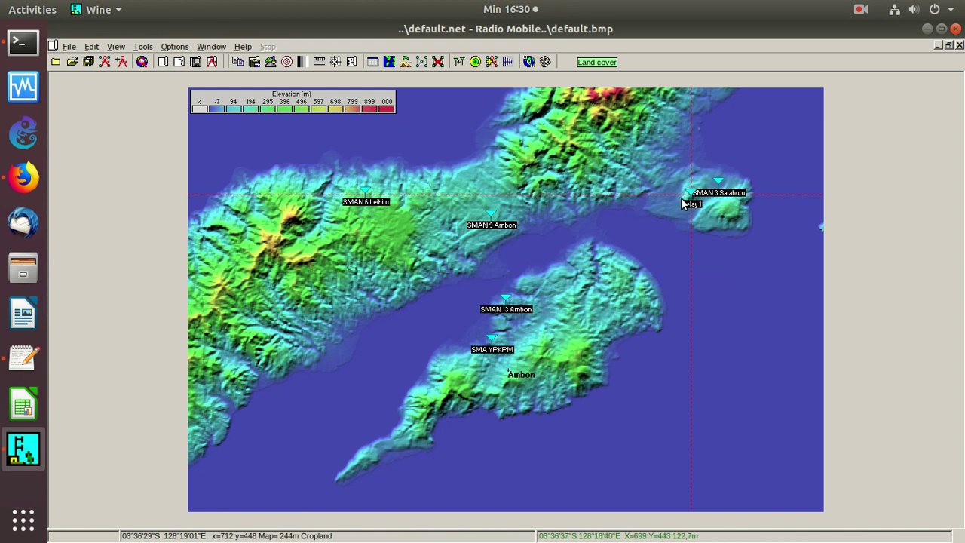
Step: Make Relay 1 a member of the WiFi 2.4GHz network, accept the properties and show the network links on the map
click(69, 46)
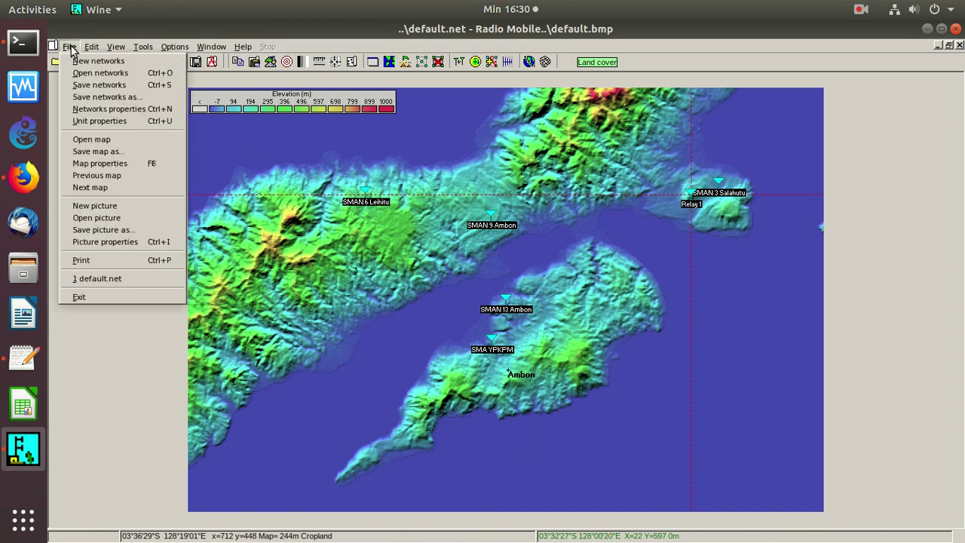
click(124, 122)
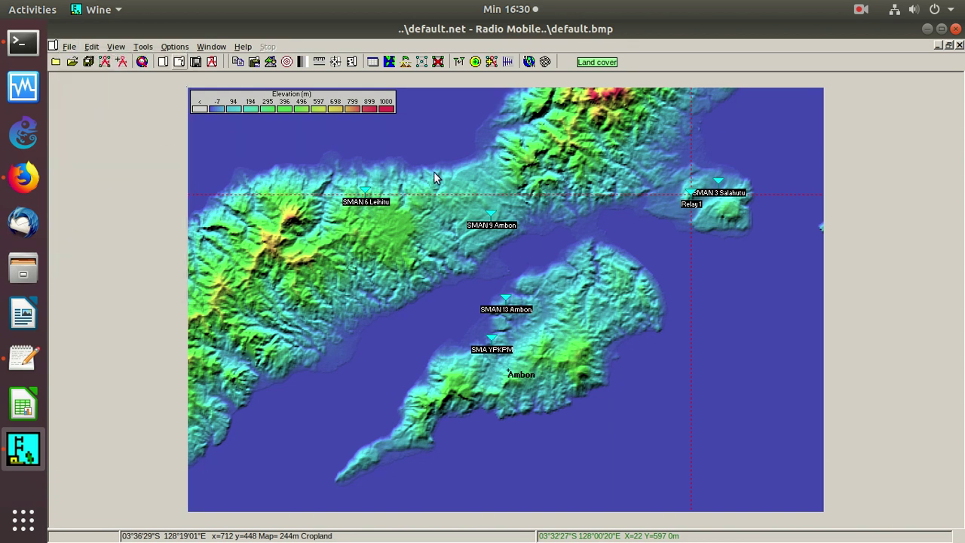
click(423, 276)
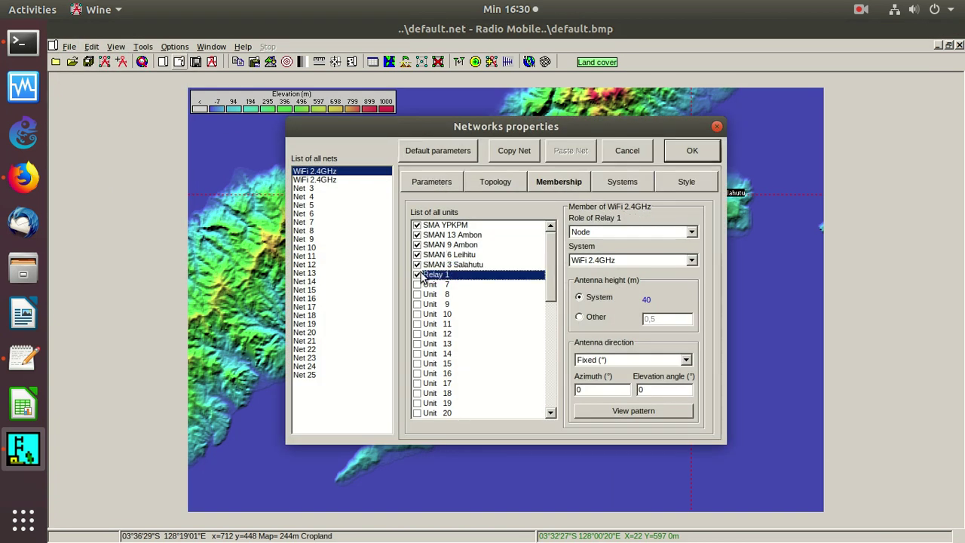
click(688, 151)
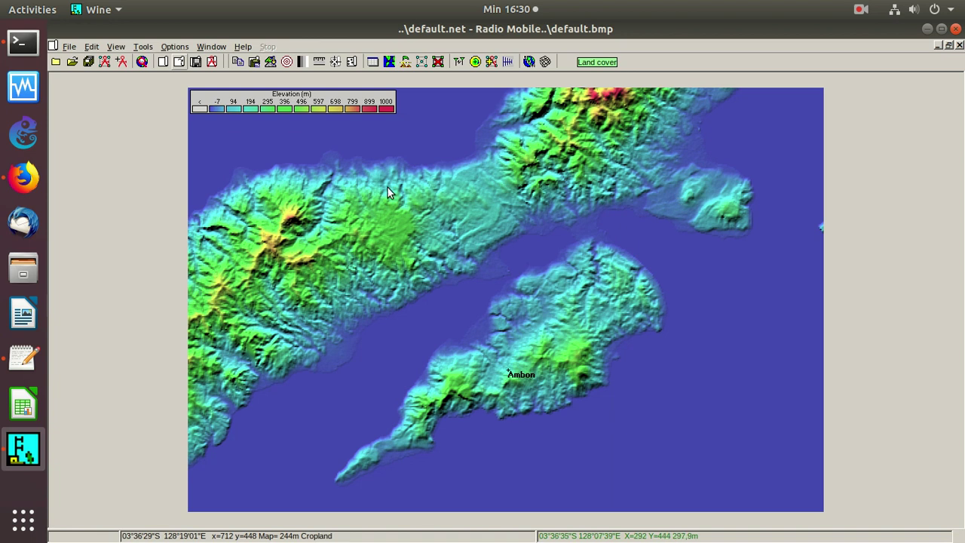
click(421, 64)
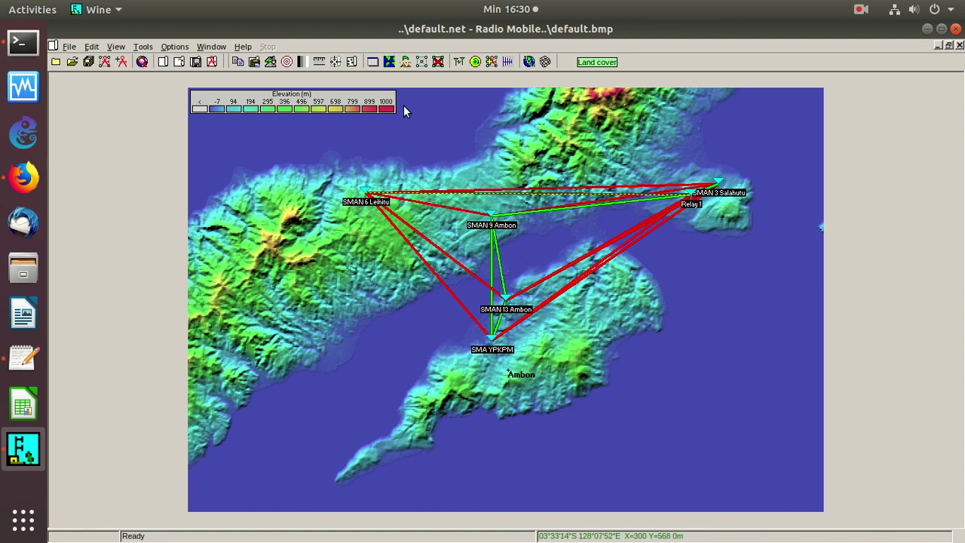
Step: Open the Radio Link analysis and examine the profile from SMAN 9 Ambon to Relay 1
click(458, 62)
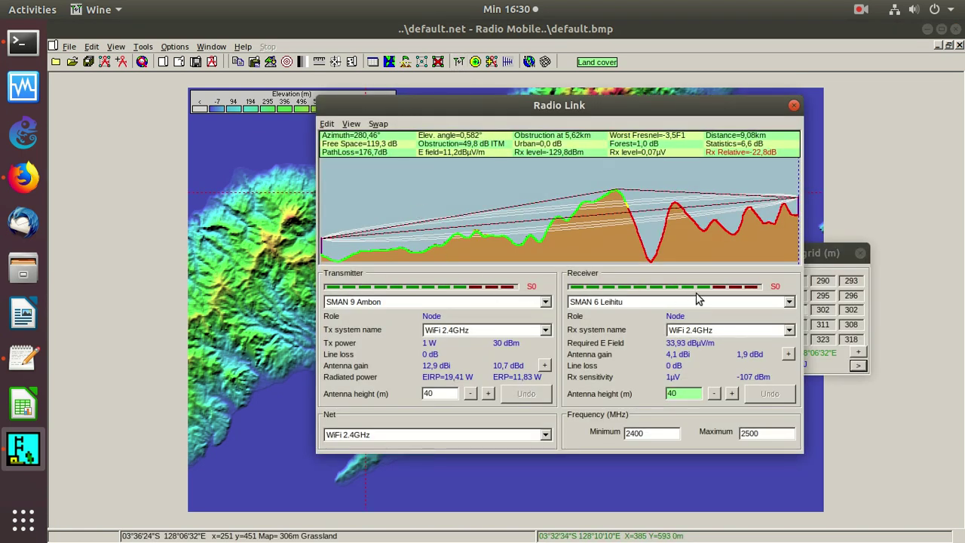
click(696, 302)
click(656, 332)
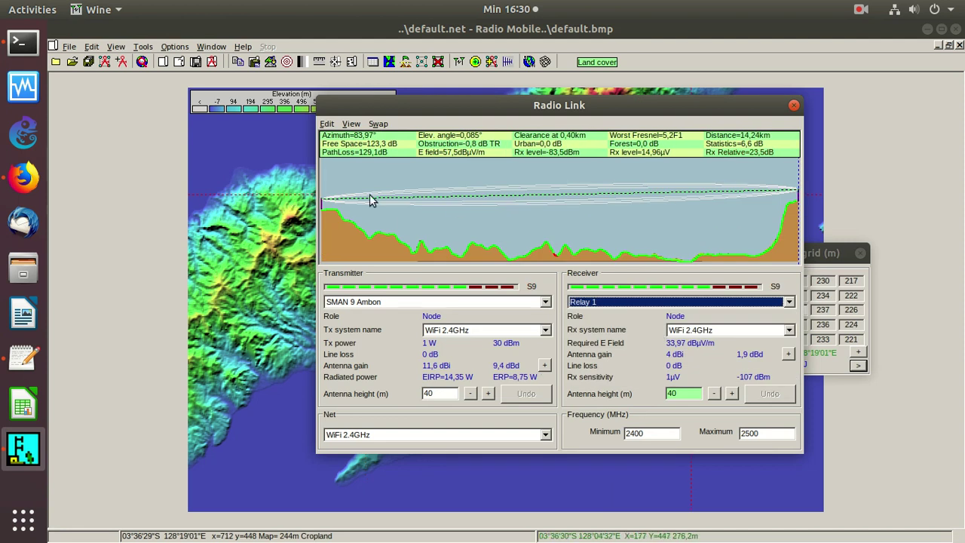
Step: Examine the Radio Link profile from SMAN 3 Salahutu to Relay 1 and close the analysis
click(525, 302)
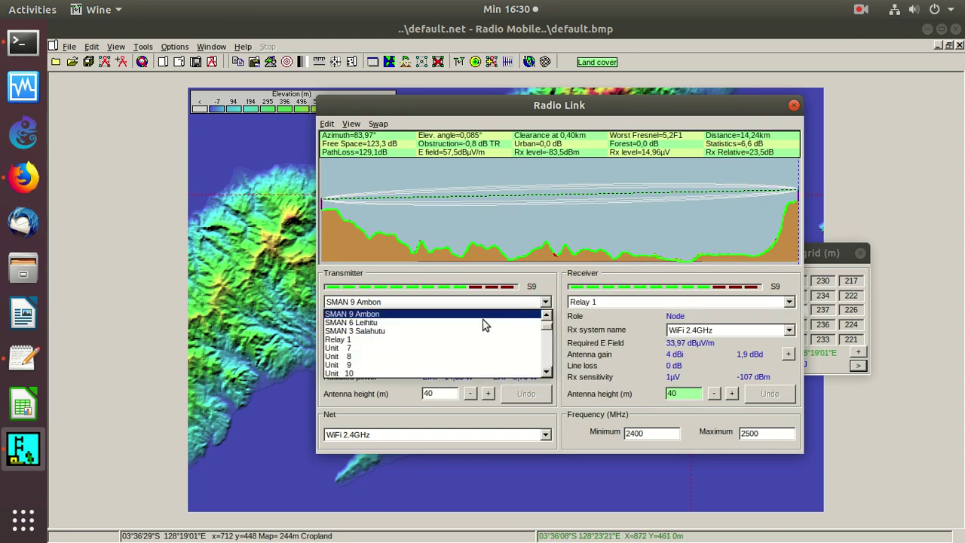
click(466, 331)
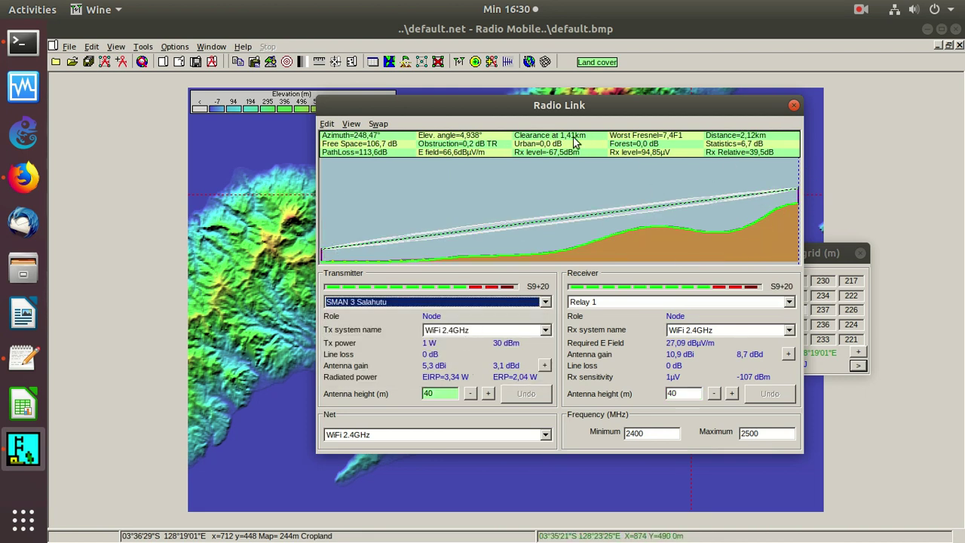
click(793, 105)
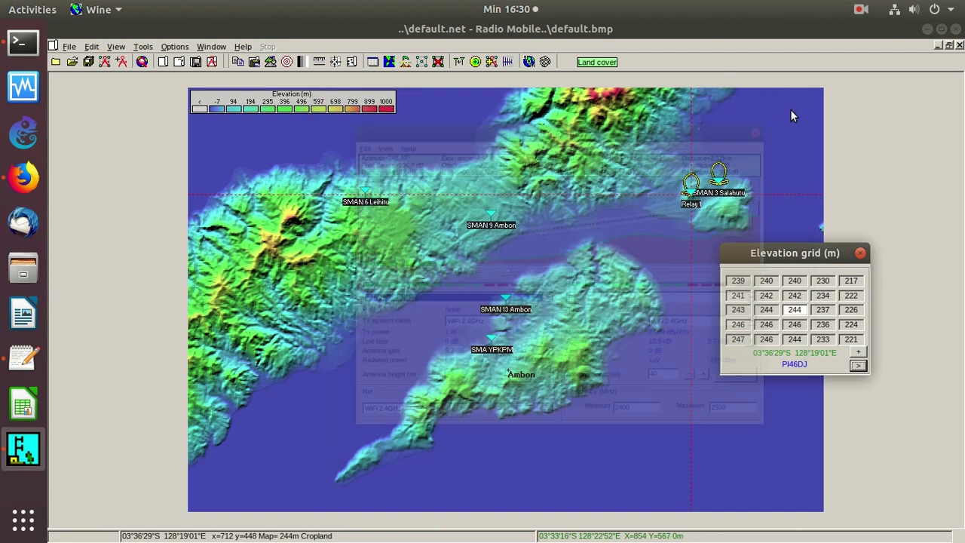
Step: Show the network links again and place the map cursor on the high ground northeast of SMAN 9 Ambon at 03°35'13"S 128°12'52"E
click(420, 66)
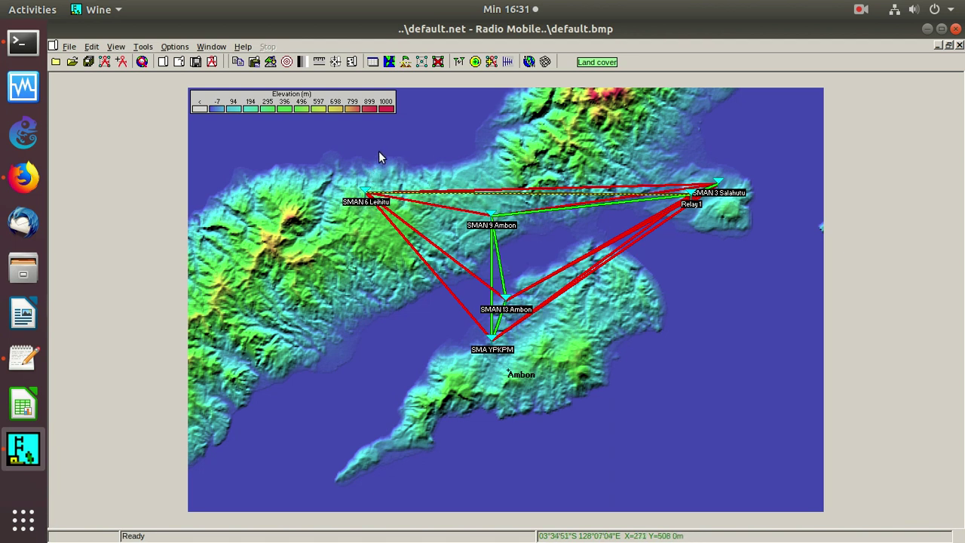
click(531, 161)
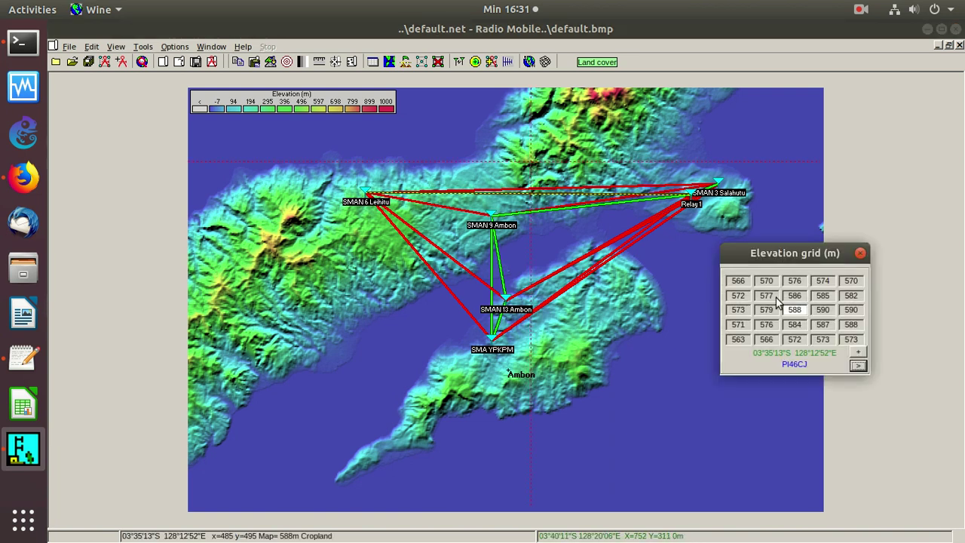